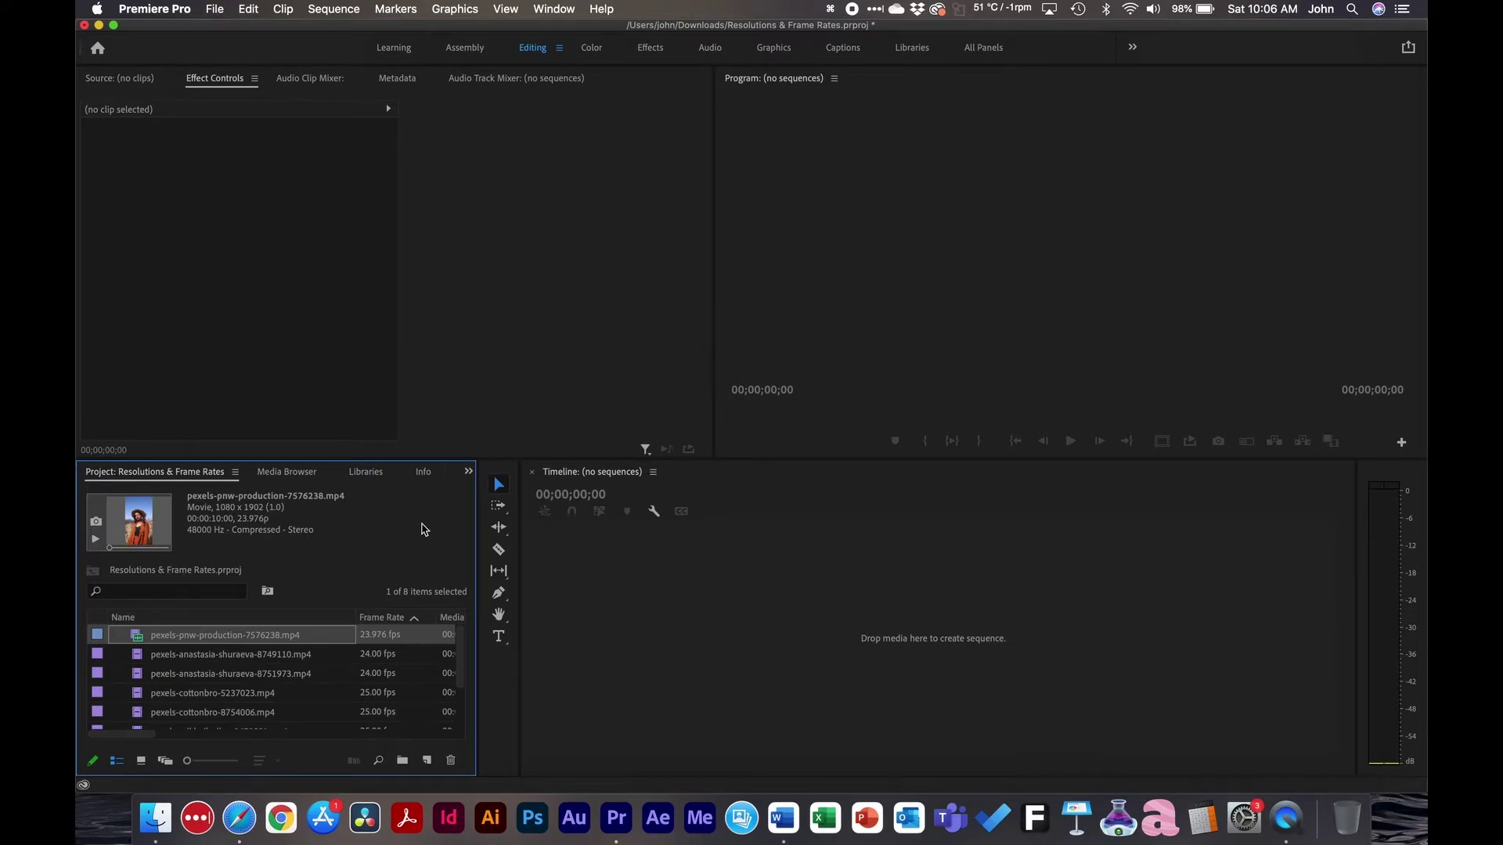
Step: Enlarge the Project panel and examine the frame rate and video dimensions of the imported clips
key(grave)
click(490, 528)
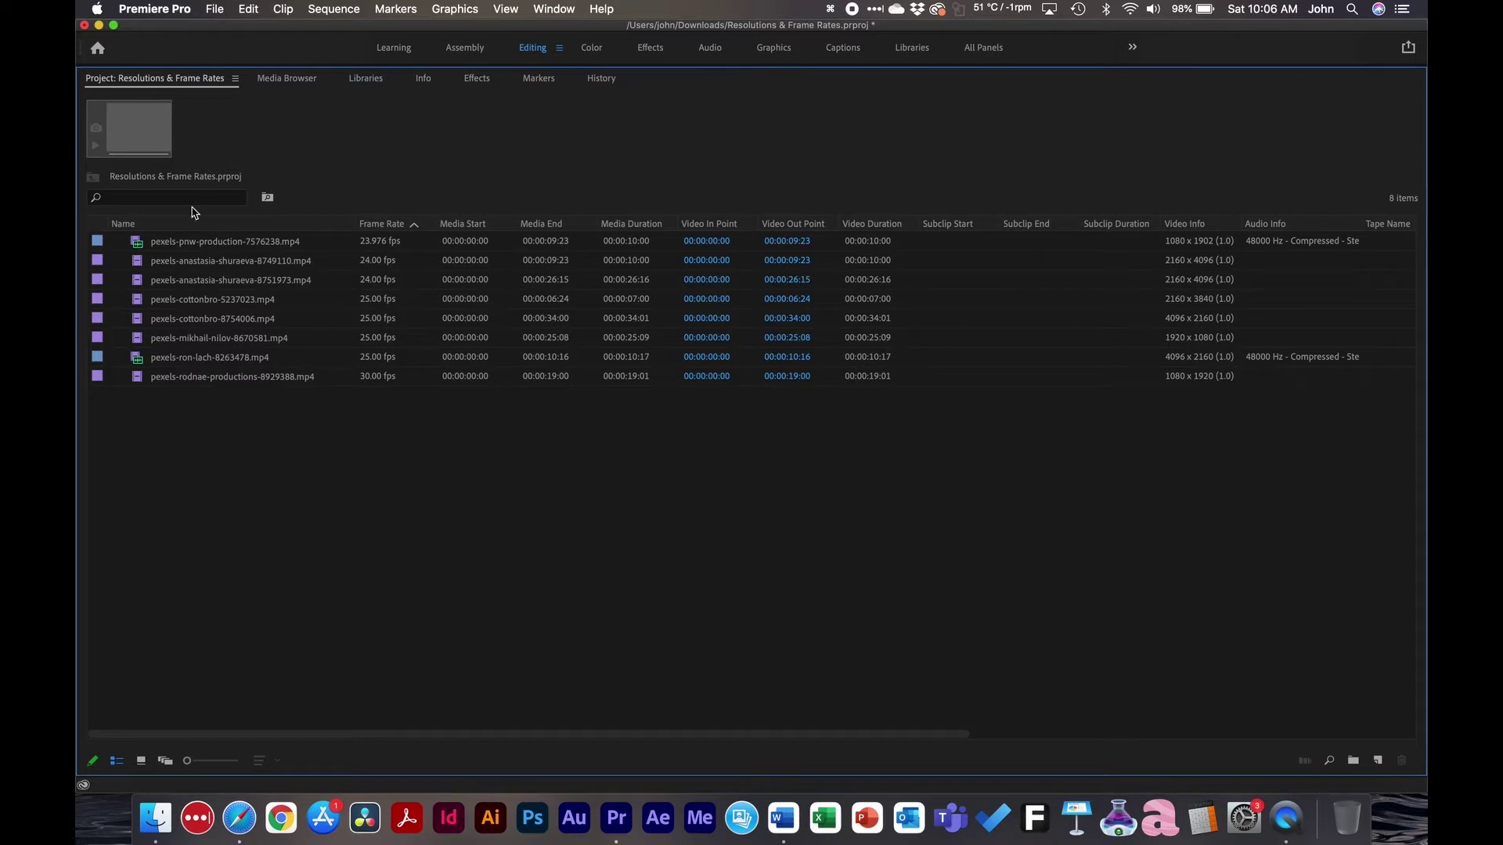
click(142, 244)
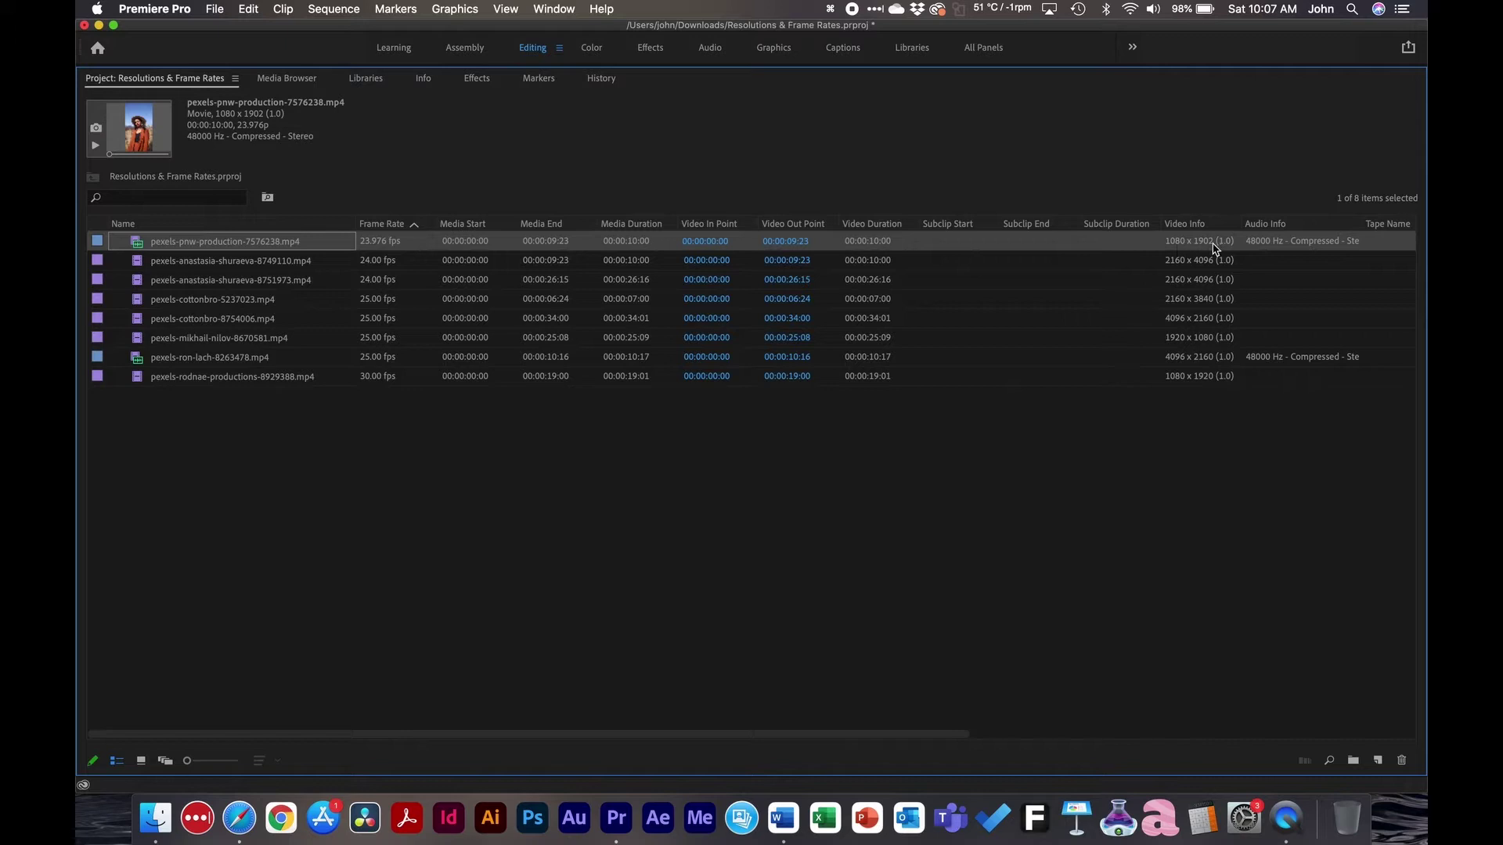
click(1198, 339)
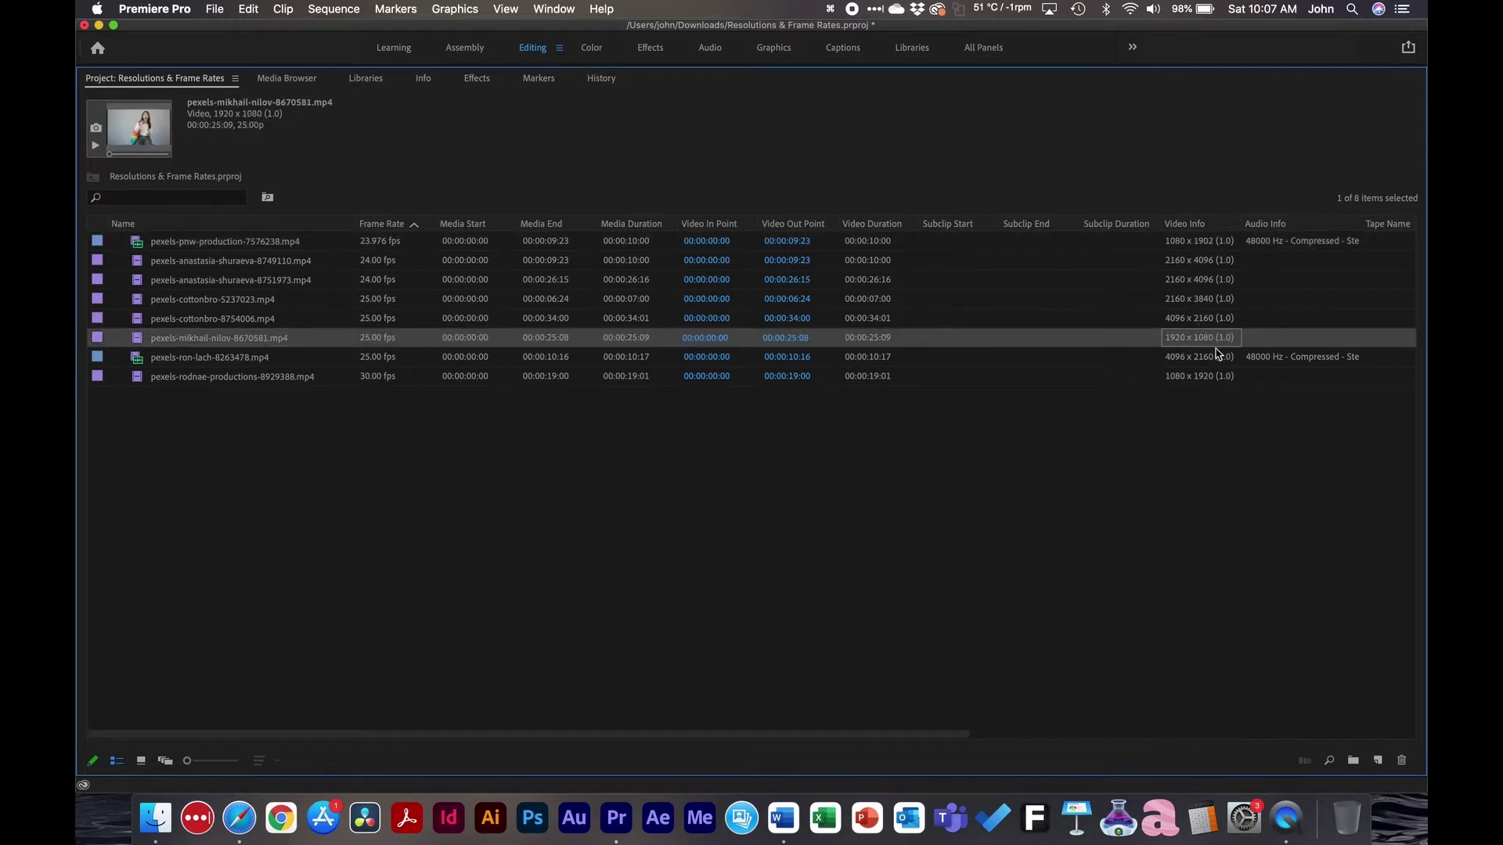
click(1186, 378)
click(1170, 360)
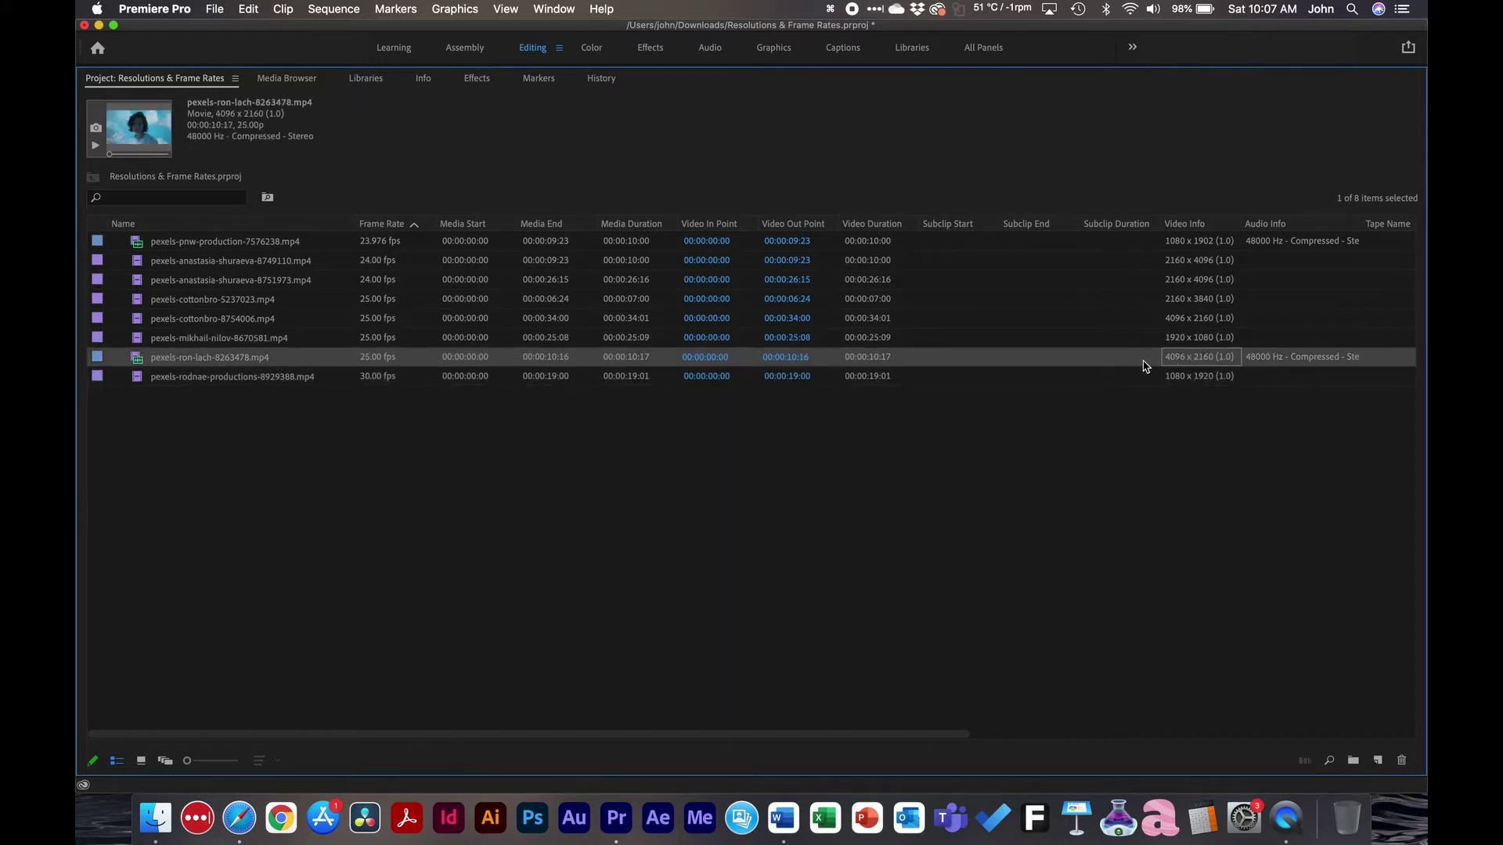
click(1049, 462)
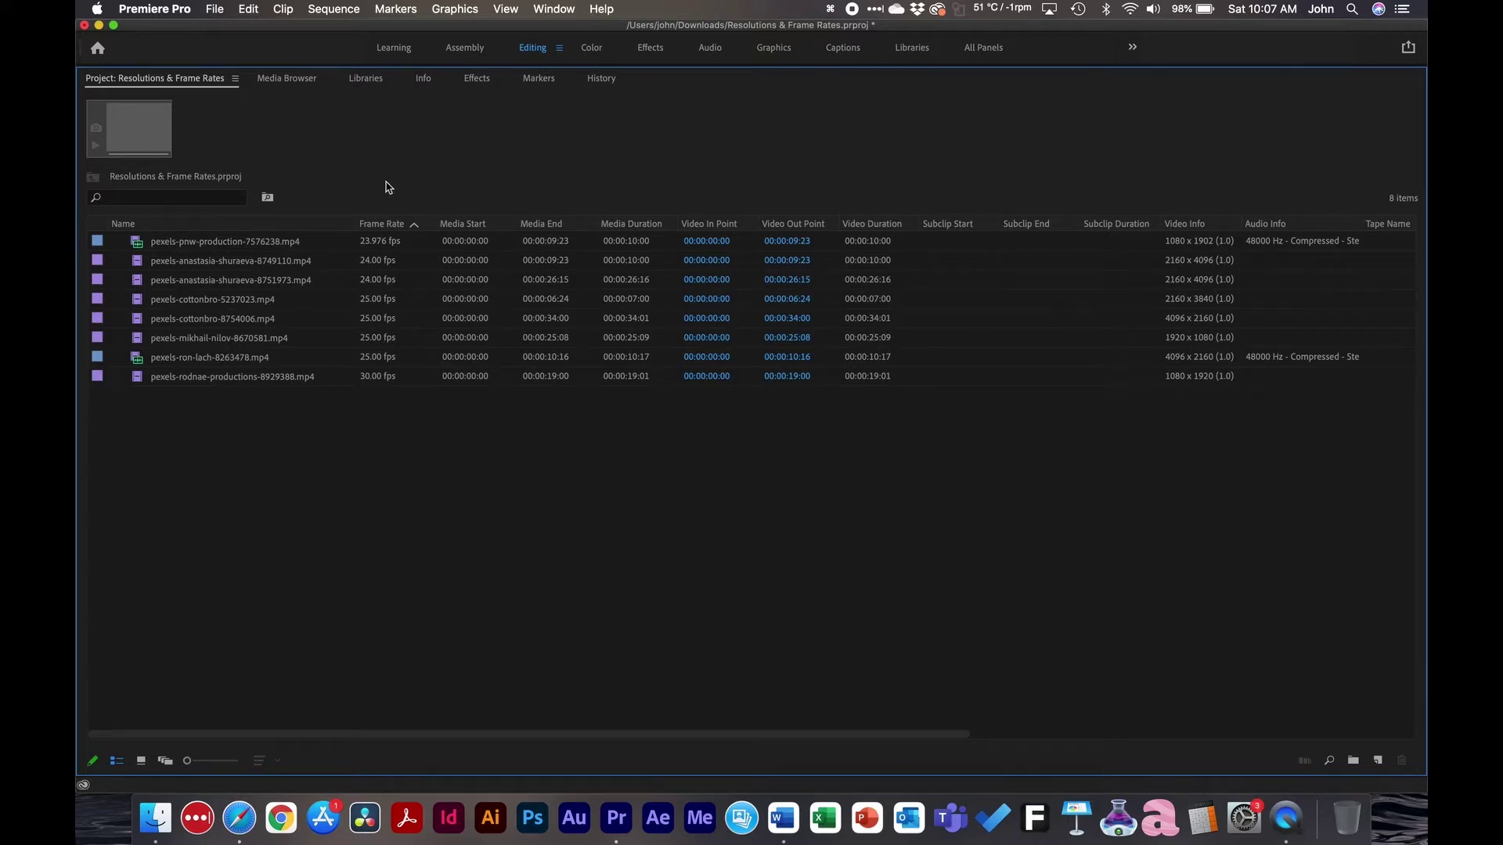
click(239, 245)
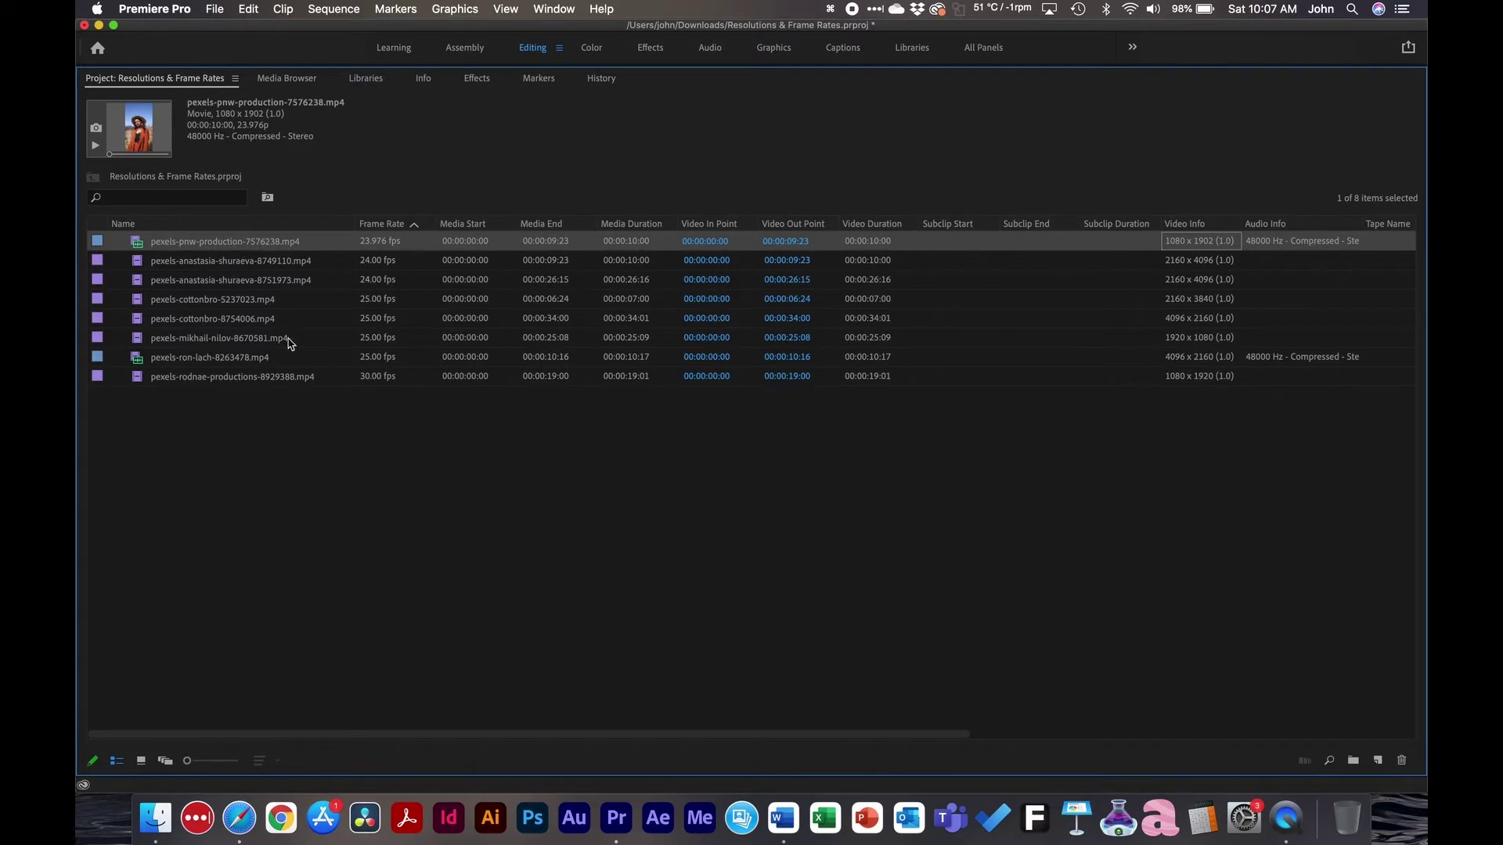
click(473, 485)
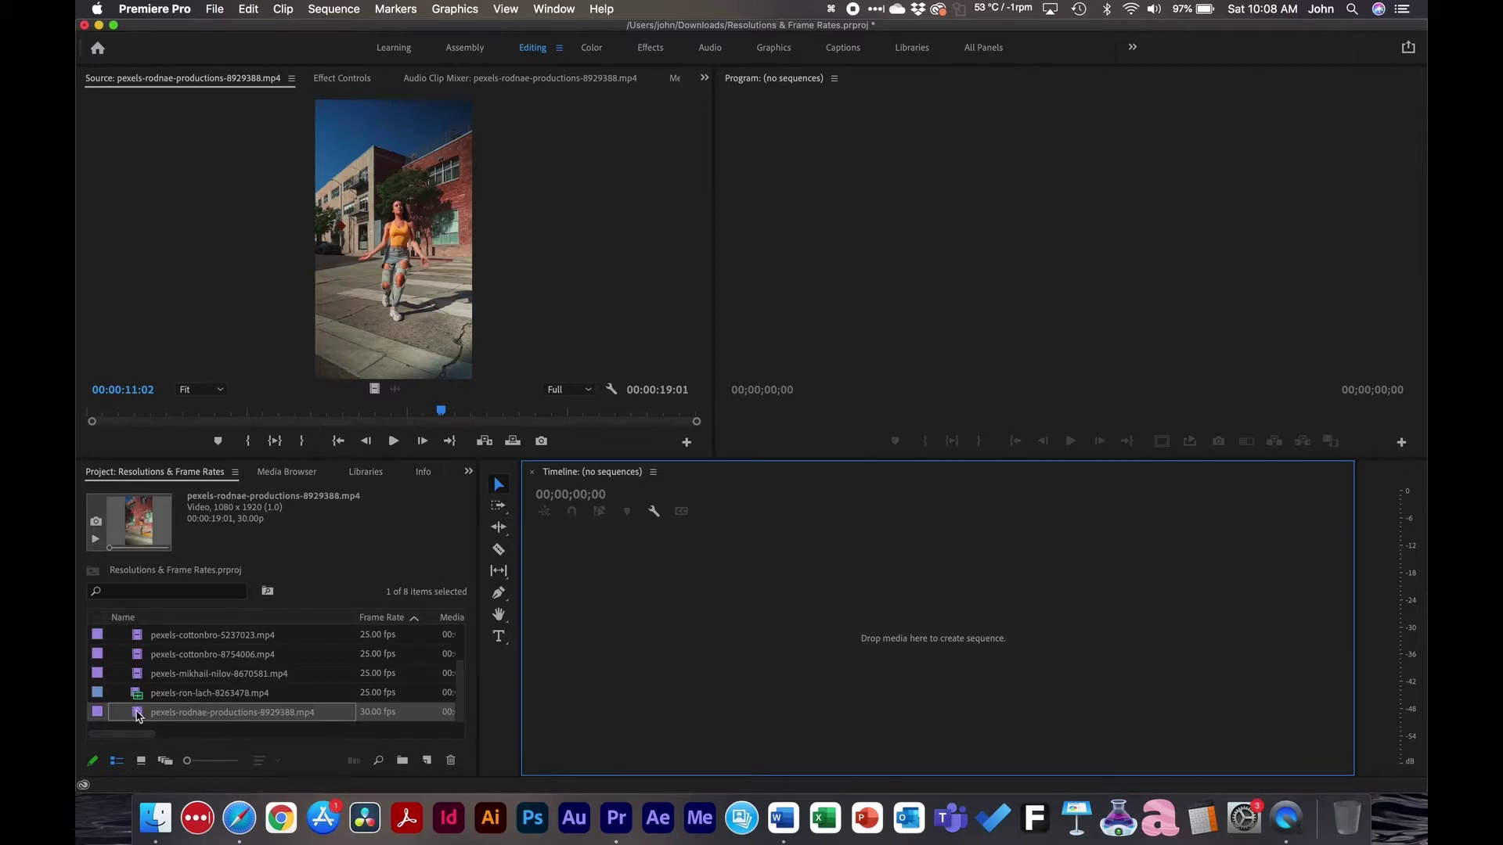
Step: Create a sequence from pexels-rodnae-productions-8929388.mp4, append pexels-pnw-production-7576238.mp4 behind it on V1, and place the playhead over the second clip
drag(137, 715, 717, 631)
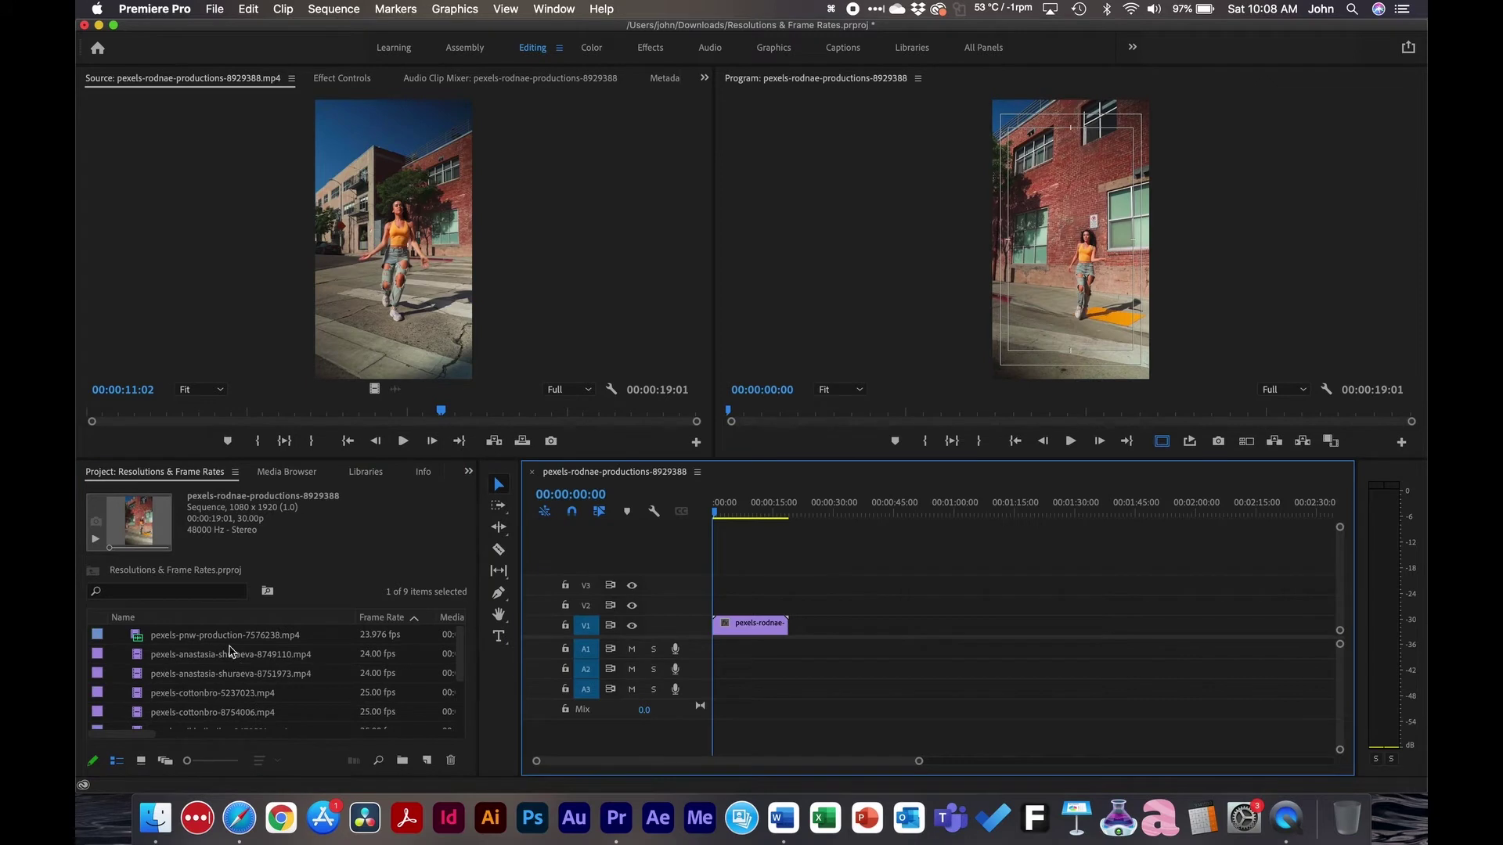
click(227, 638)
drag(142, 644, 799, 634)
drag(797, 522, 806, 517)
Step: Enlarge the Program monitor to fill the workspace and turn off its safe margins
click(890, 279)
key(grave)
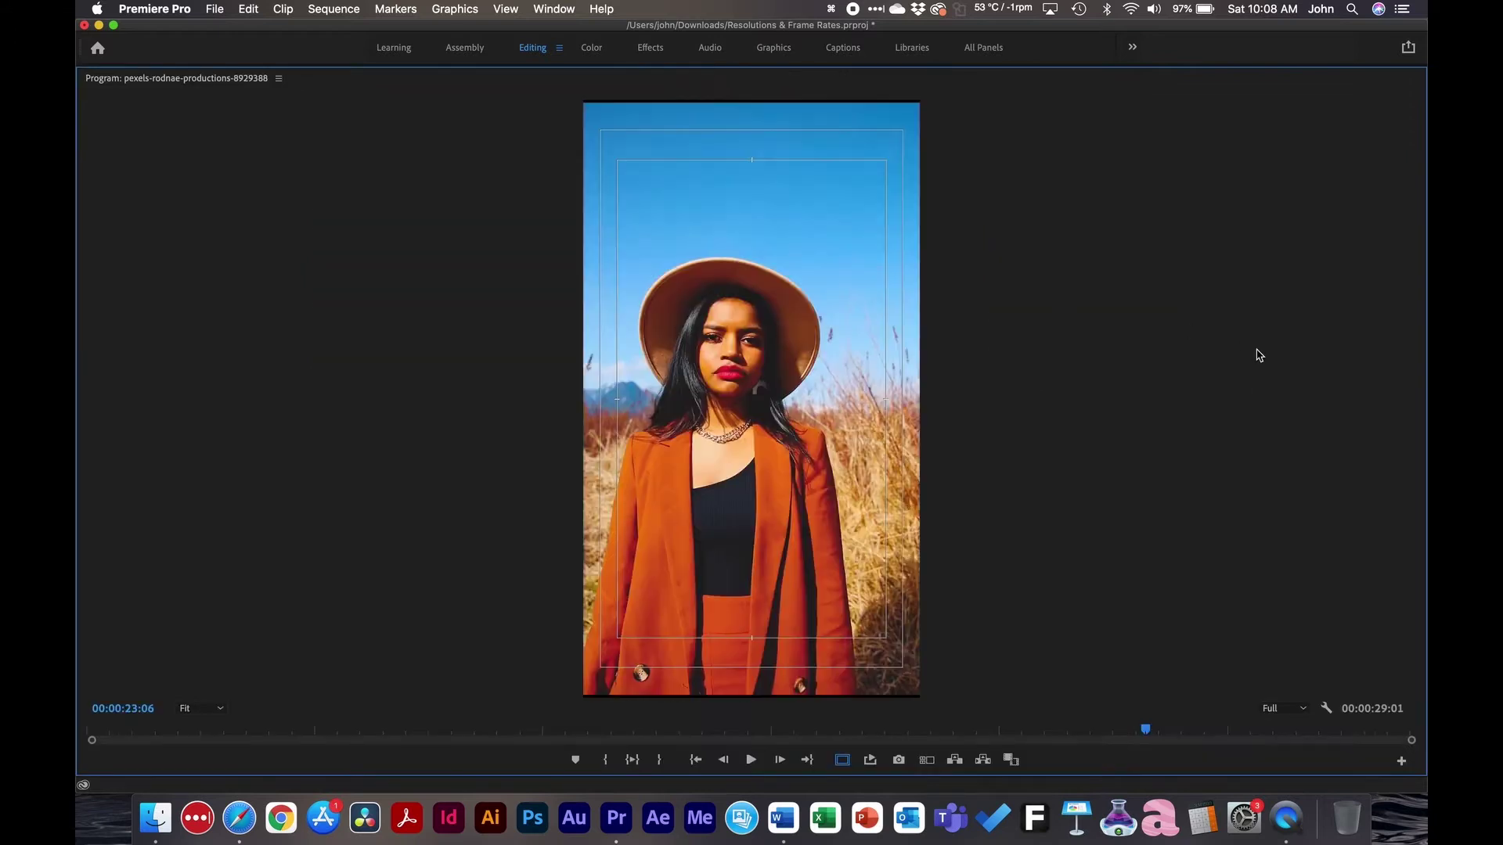
click(853, 757)
Step: Step frame by frame through the second clip to examine how its picture fills the sequence frame and how its motion plays
key(Right)
key(Right)
key(Right)
key(Right)
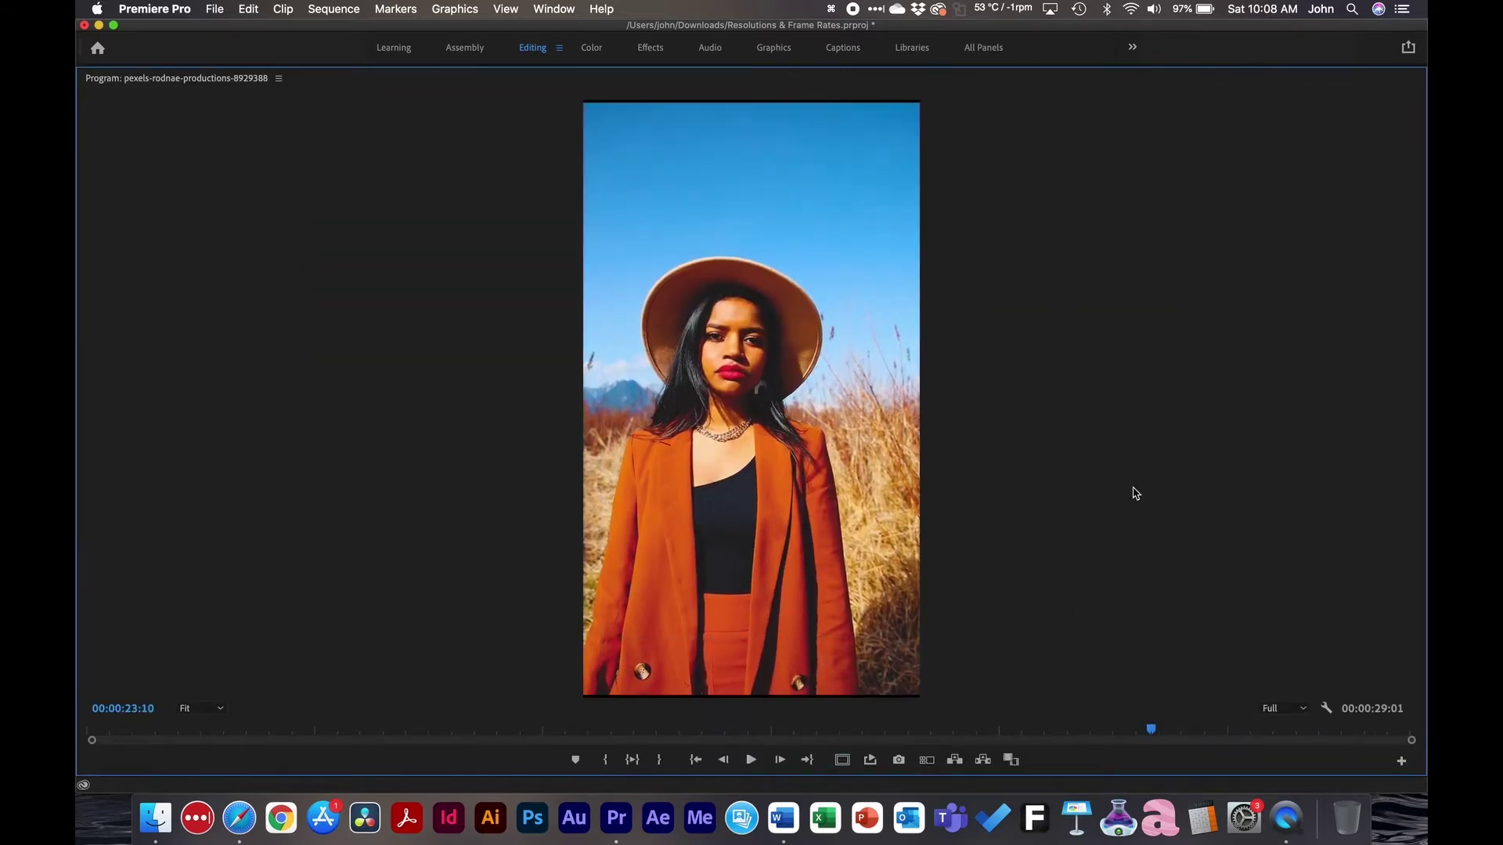
key(Right)
key(Right)
key(Right)
key(Right)
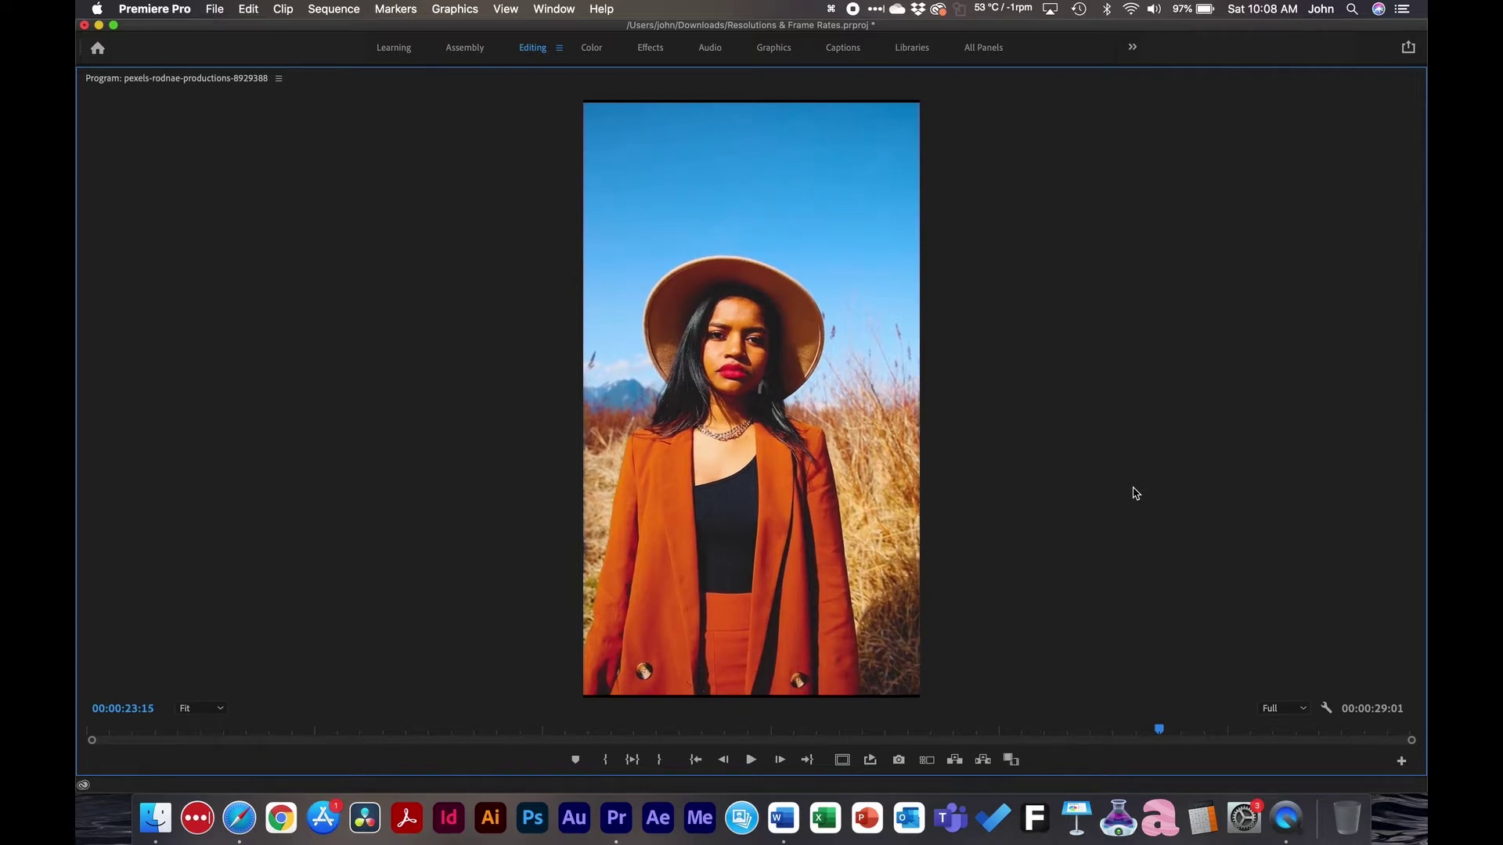
key(Right)
key(Left)
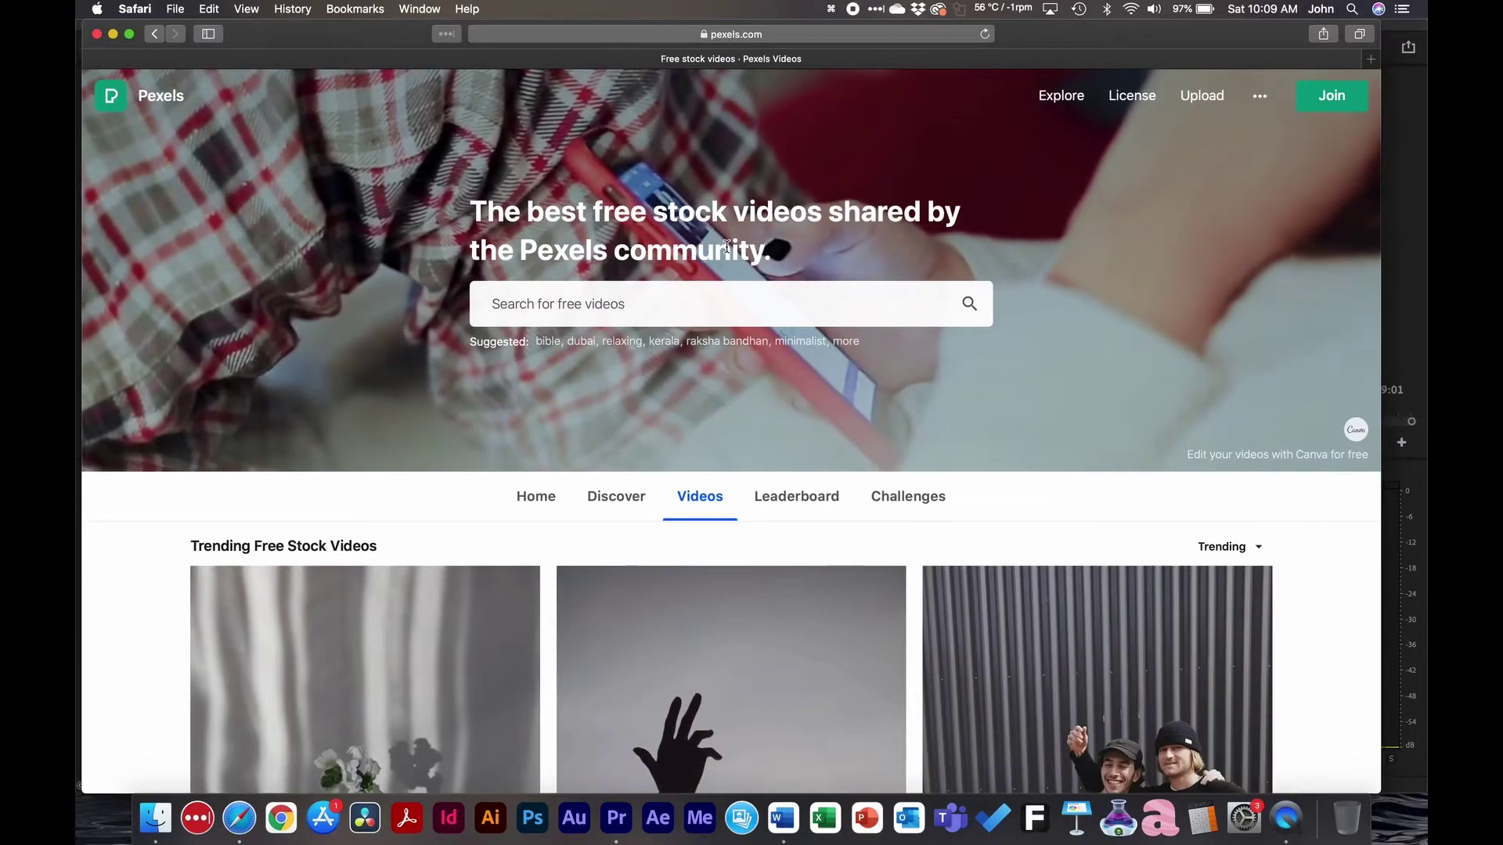
Step: In Safari, check the web address of the Pexels free stock videos page and look through its trending videos
click(781, 35)
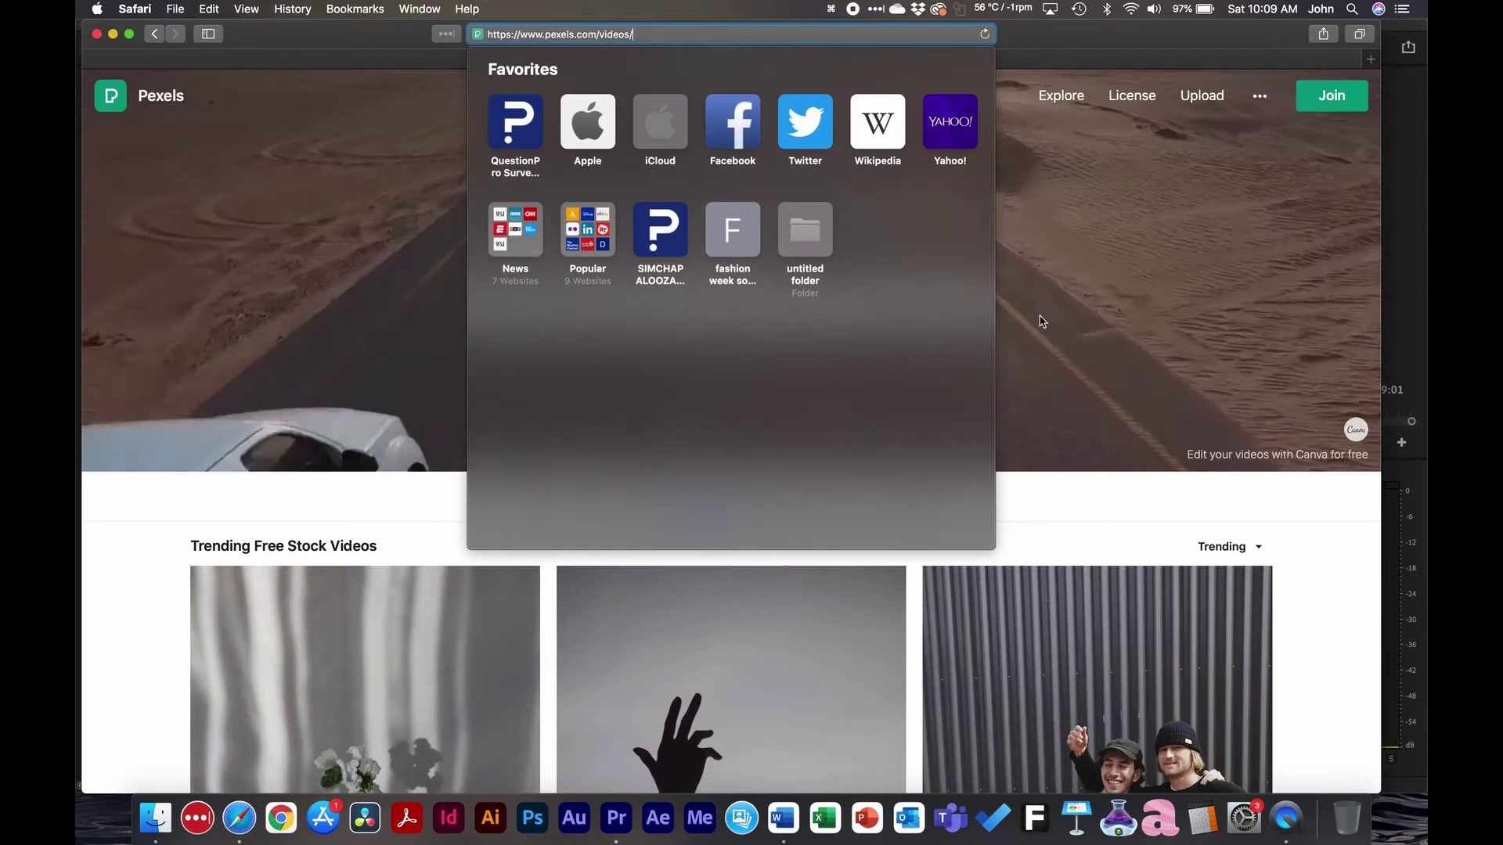
click(1137, 283)
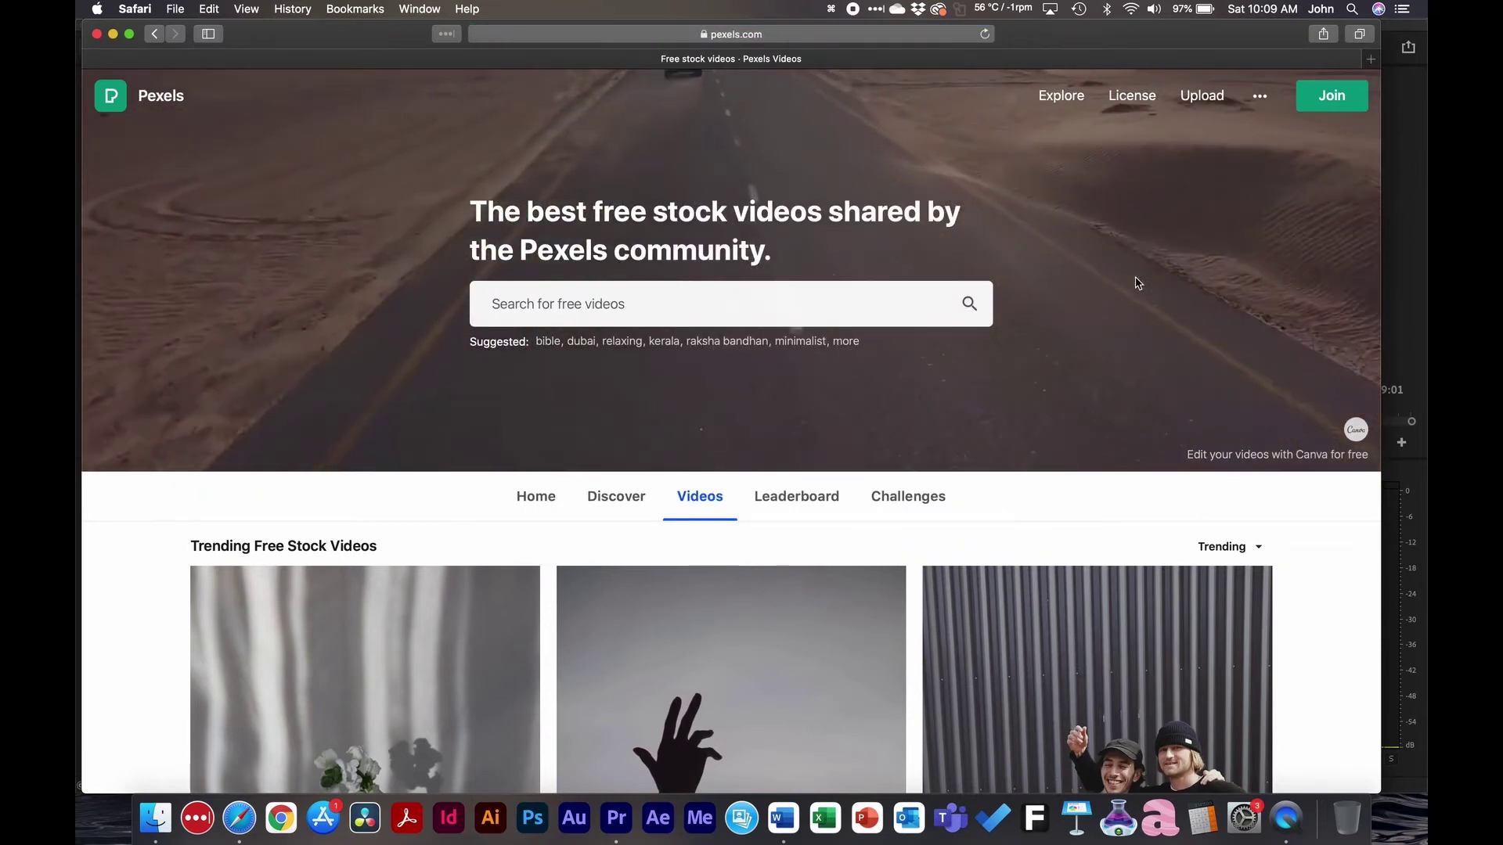
scroll(1138, 283, down, 10)
scroll(1137, 283, down, 10)
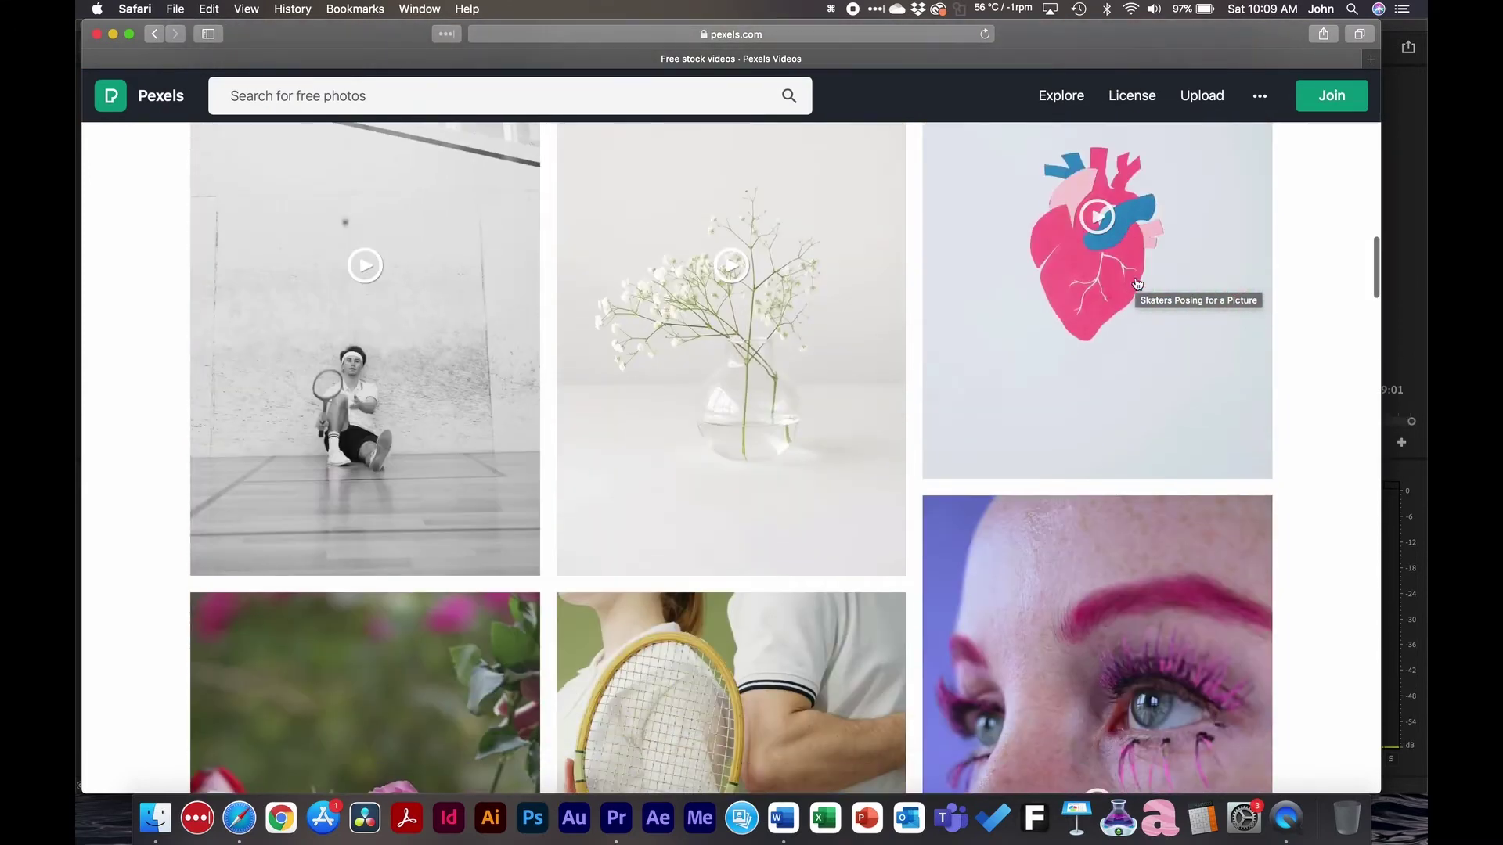
scroll(1138, 284, up, 20)
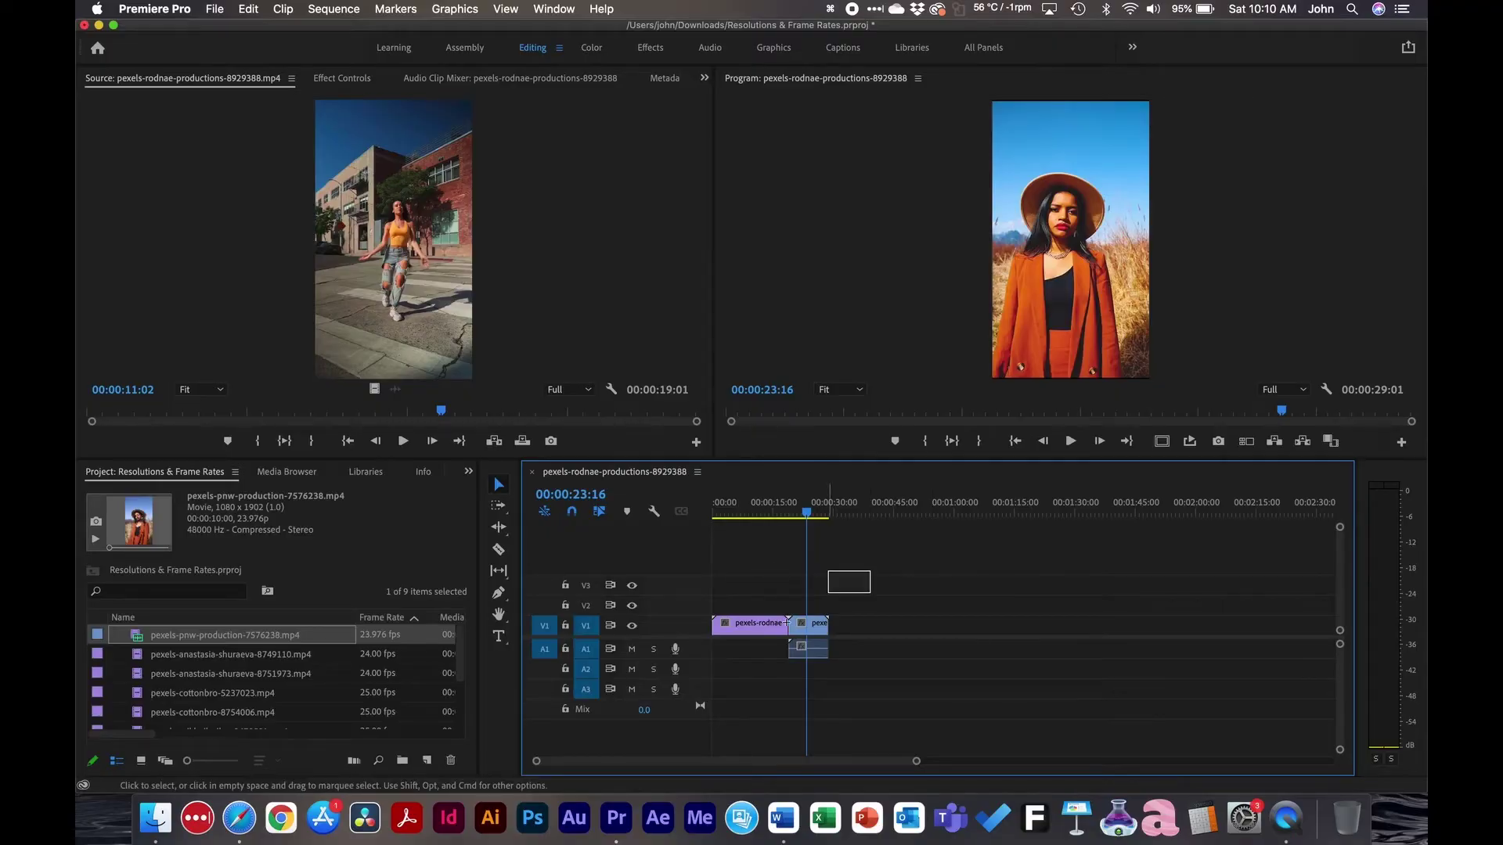
Step: In Premiere Pro, clear both clips from the timeline and delete the pexels-rodnae-productions-8929388 sequence from the project
drag(787, 623, 745, 663)
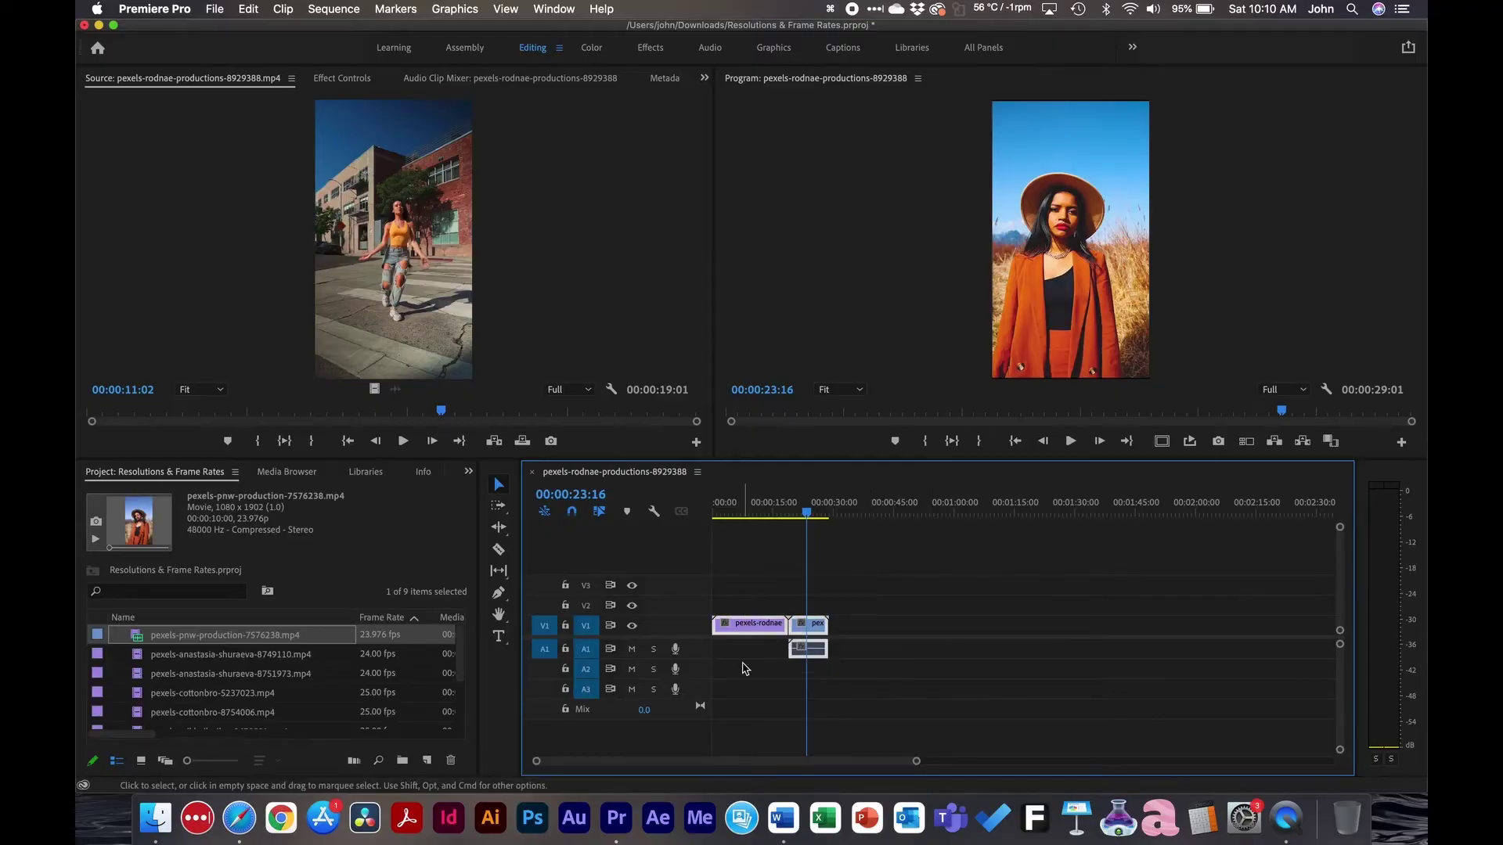
key(Escape)
scroll(221, 686, down, 3)
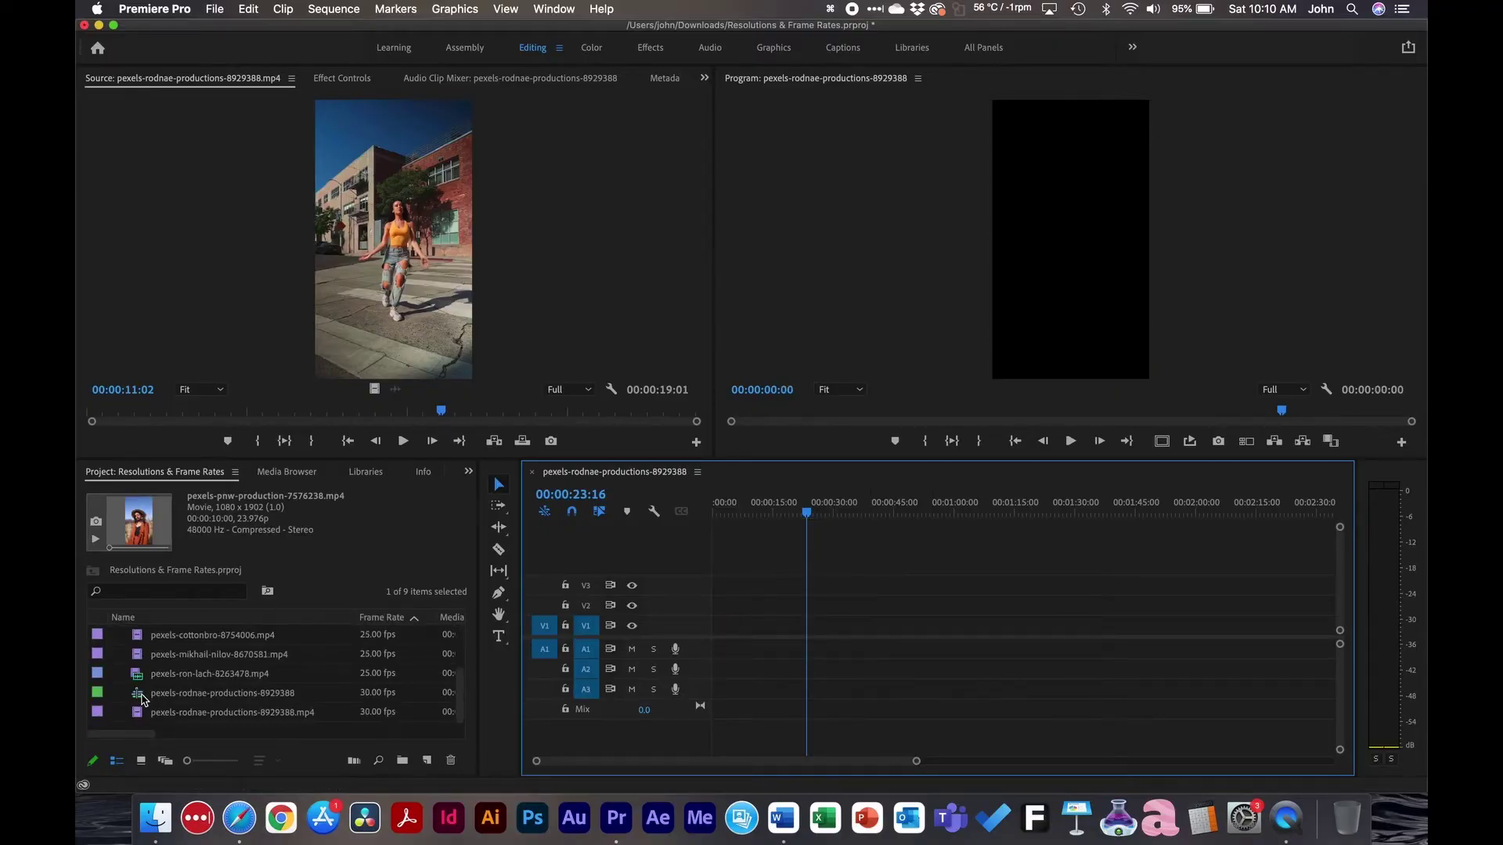
click(142, 701)
key(Delete)
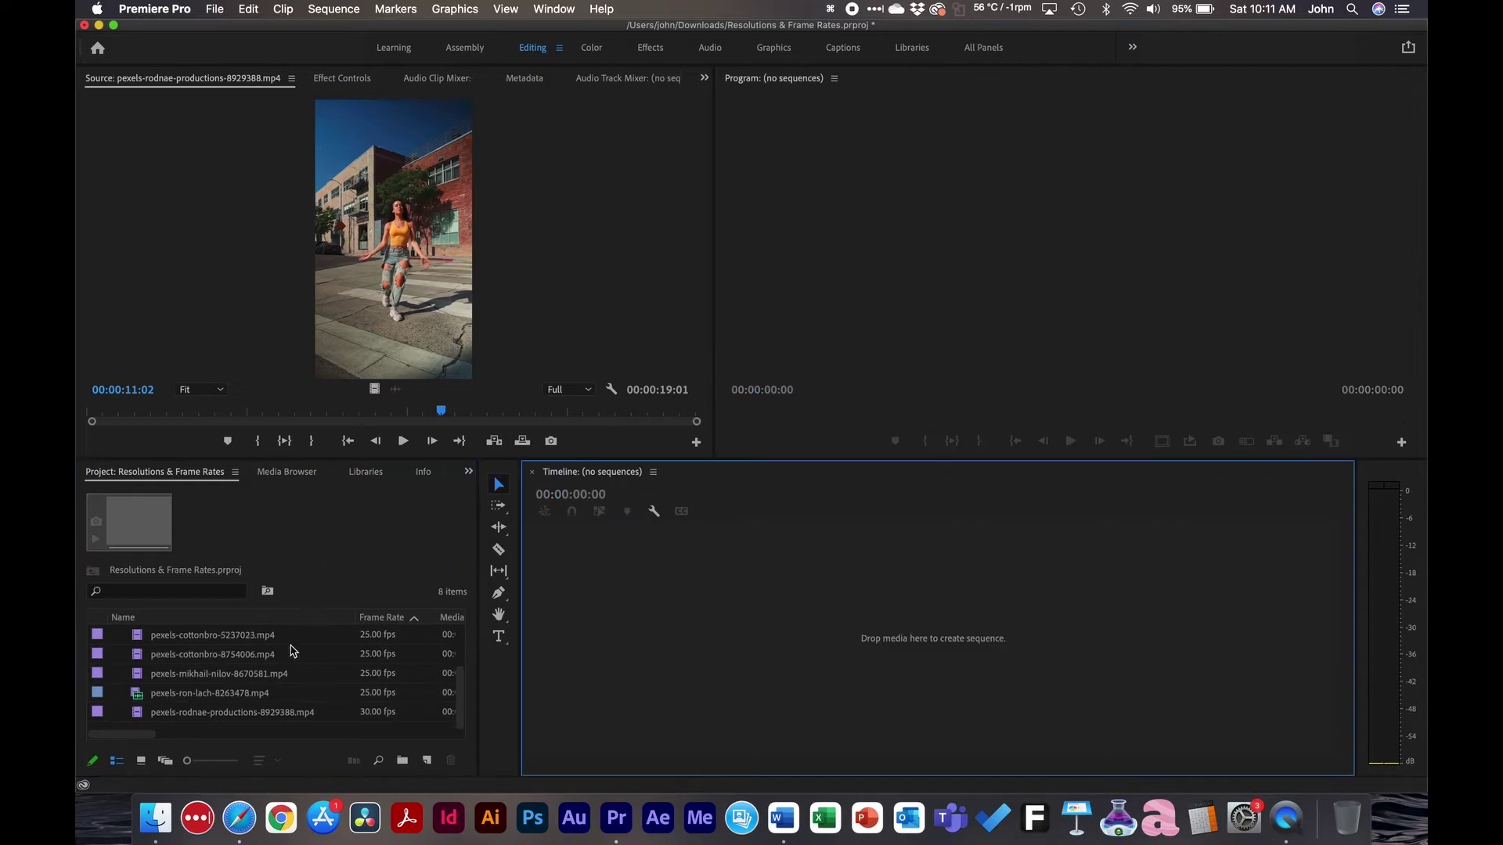
Step: Enlarge the Project panel and go through the clips one by one, comparing their frame rates, dimensions and orientation
click(359, 538)
key(grave)
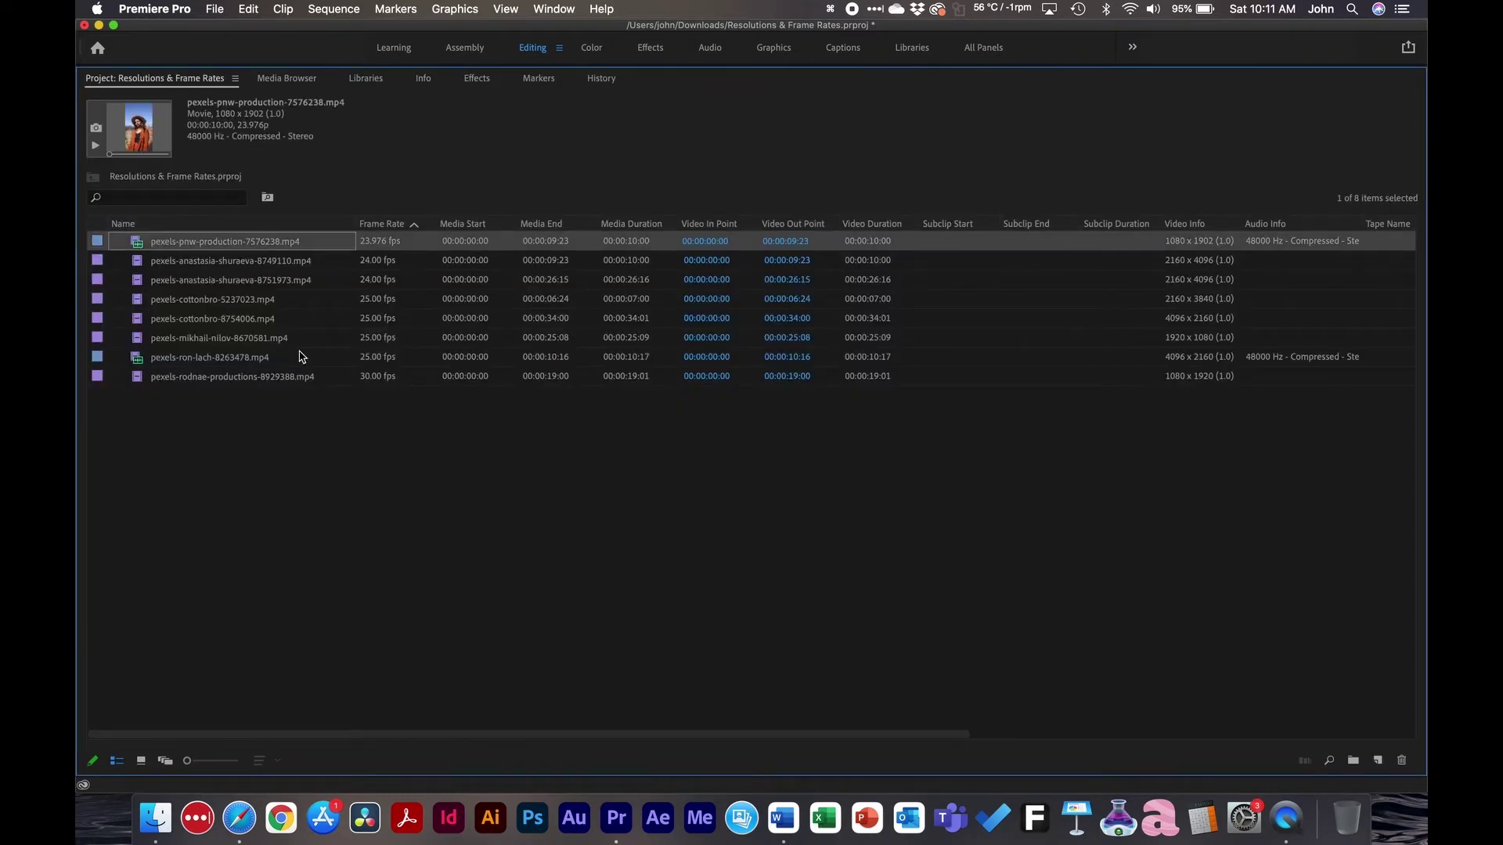
click(211, 267)
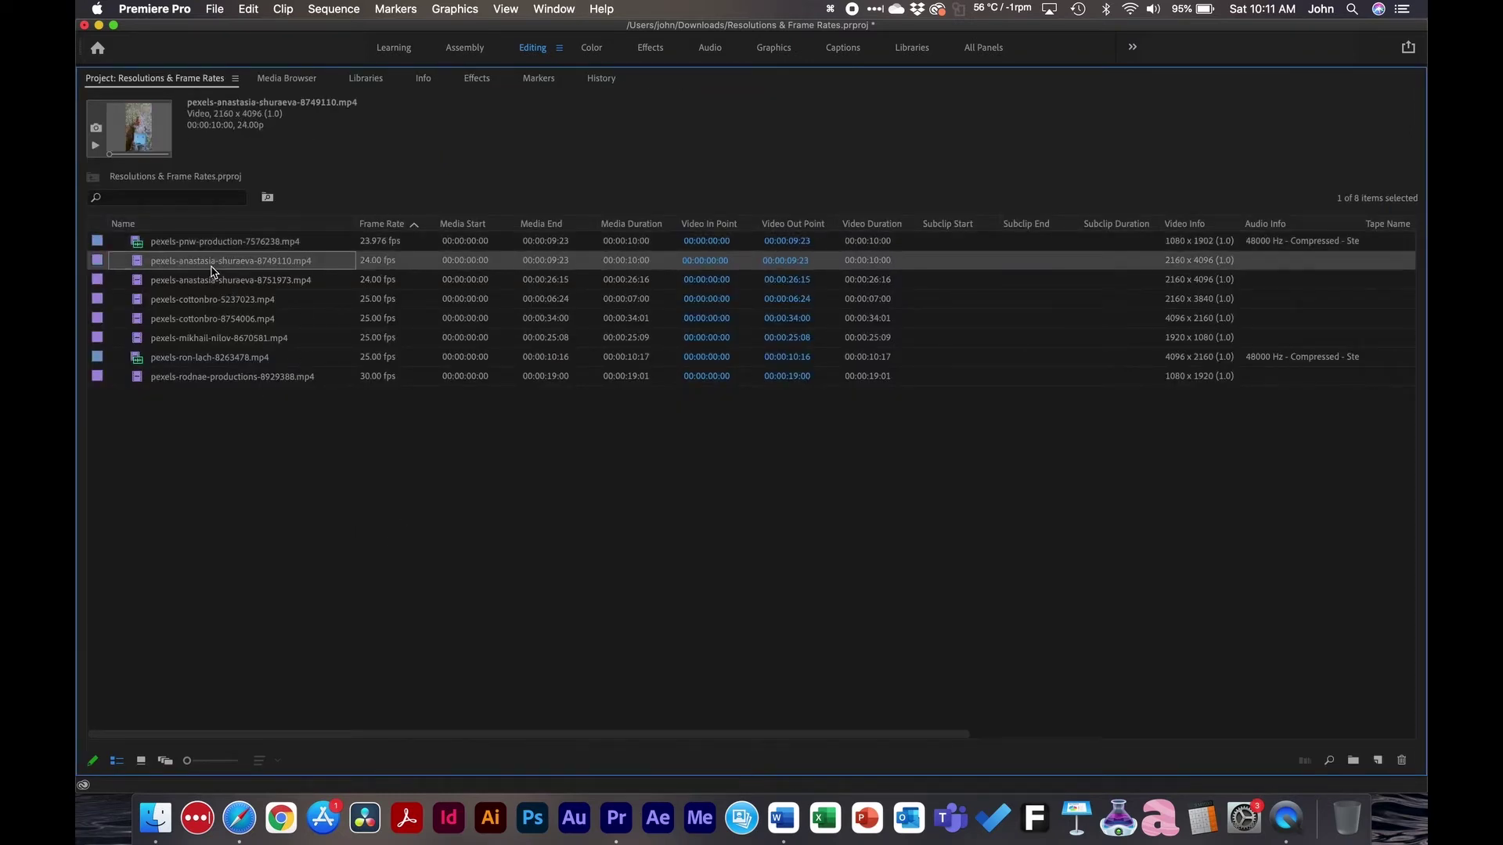
key(Down)
key(Down)
key(Down)
key(Down)
key(Down)
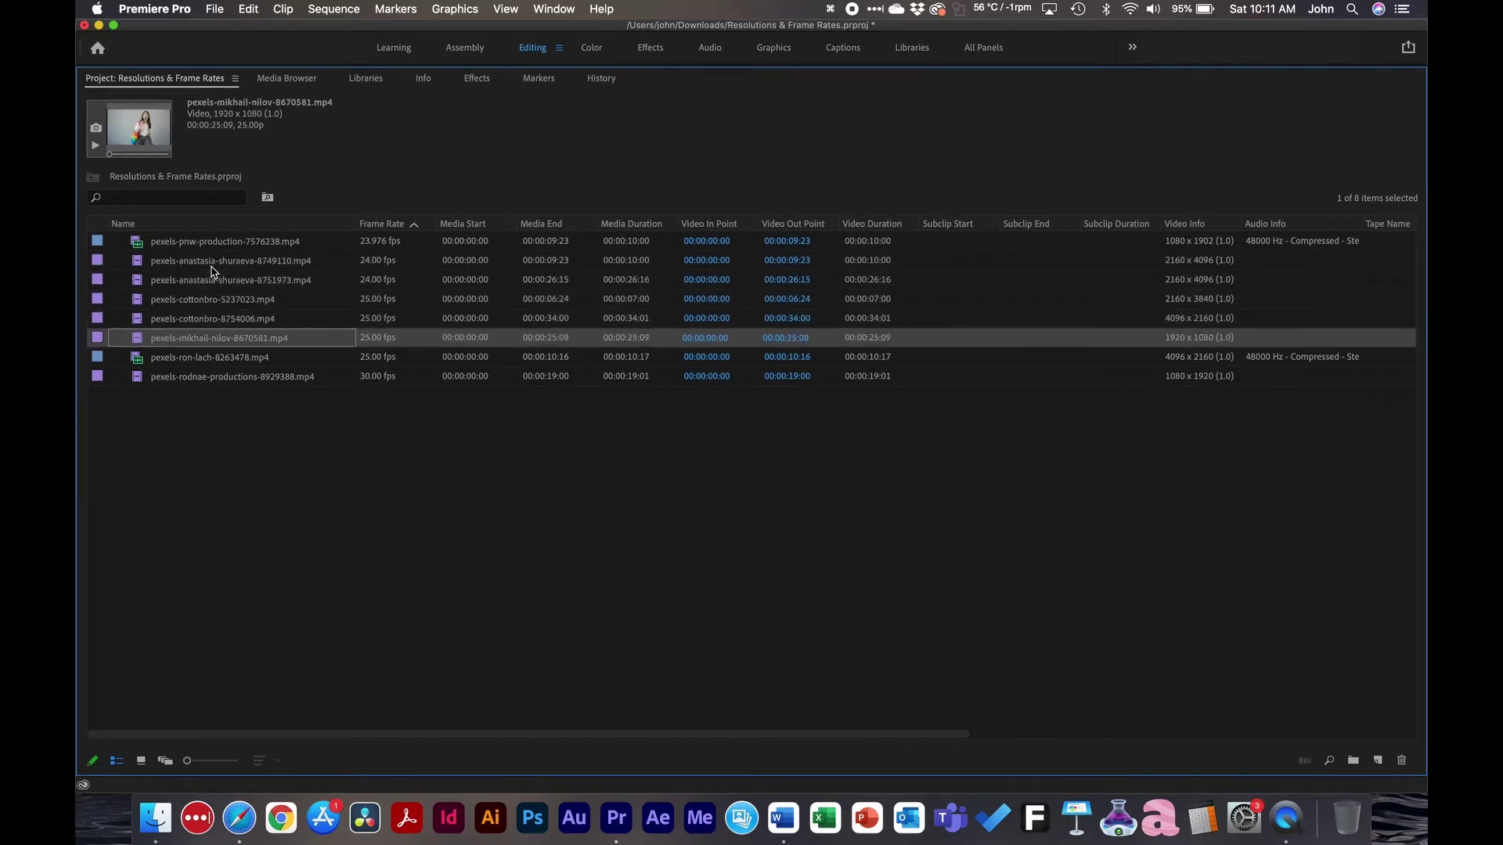
key(Down)
key(Up)
key(Up)
key(Down)
key(Down)
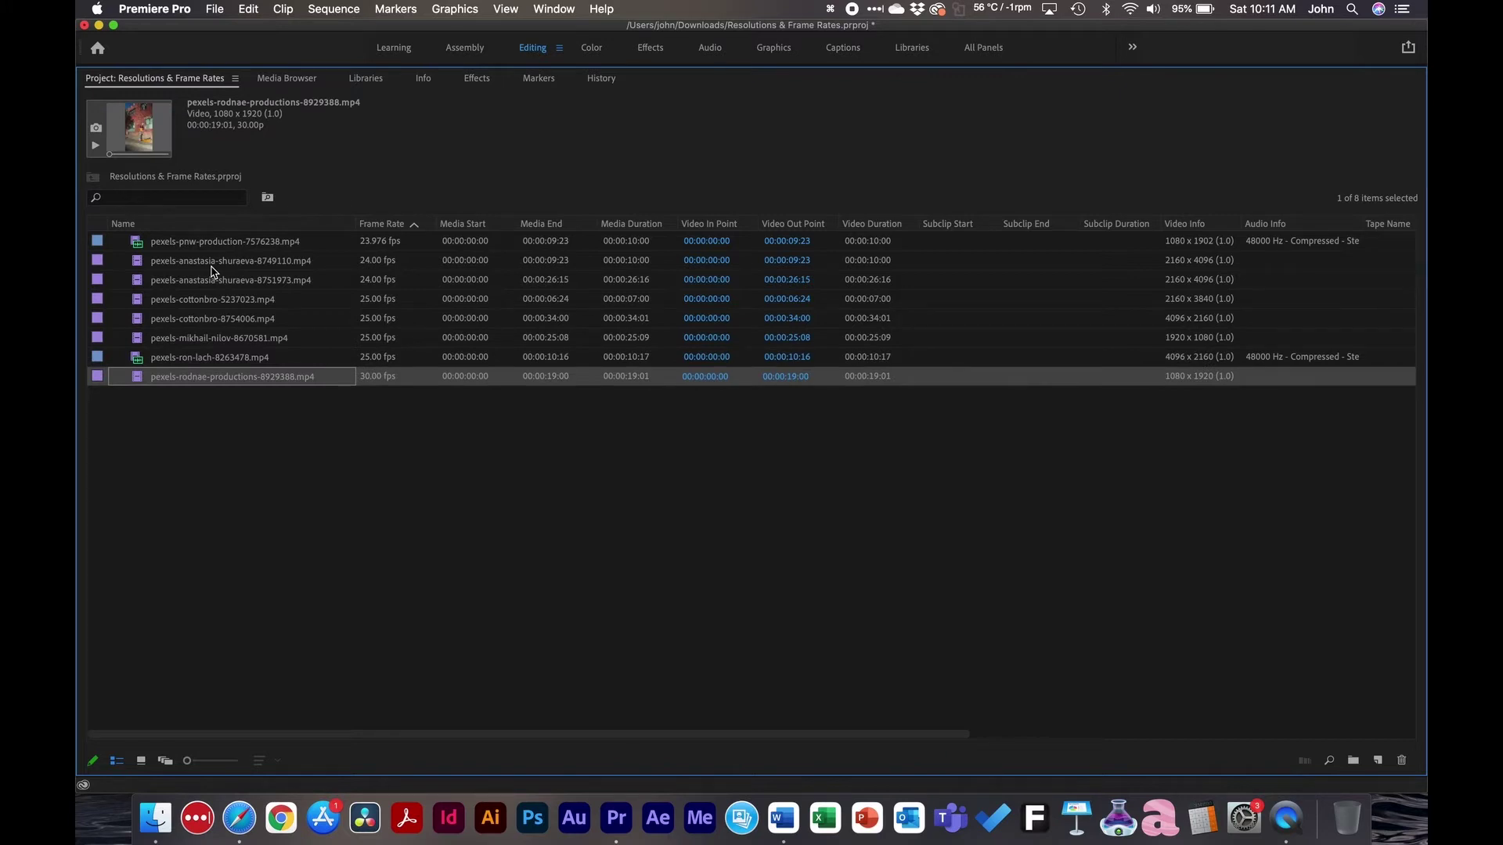
Step: Create a sequence from pexels-pnw-production-7576238.mp4 in the timeline and move the playhead to 00:00:04:19
click(305, 247)
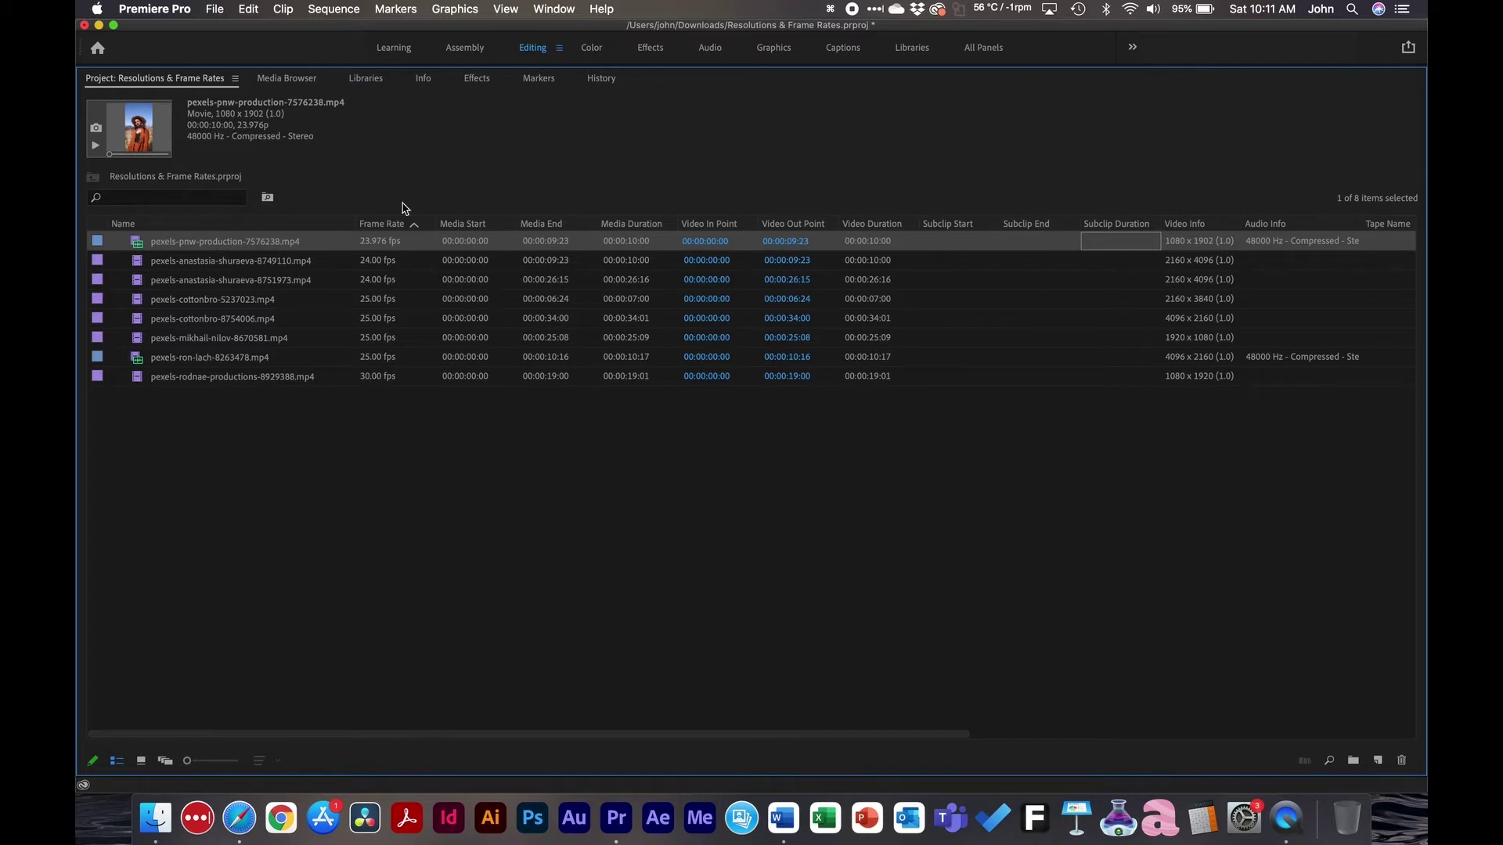
key(grave)
drag(180, 633, 664, 635)
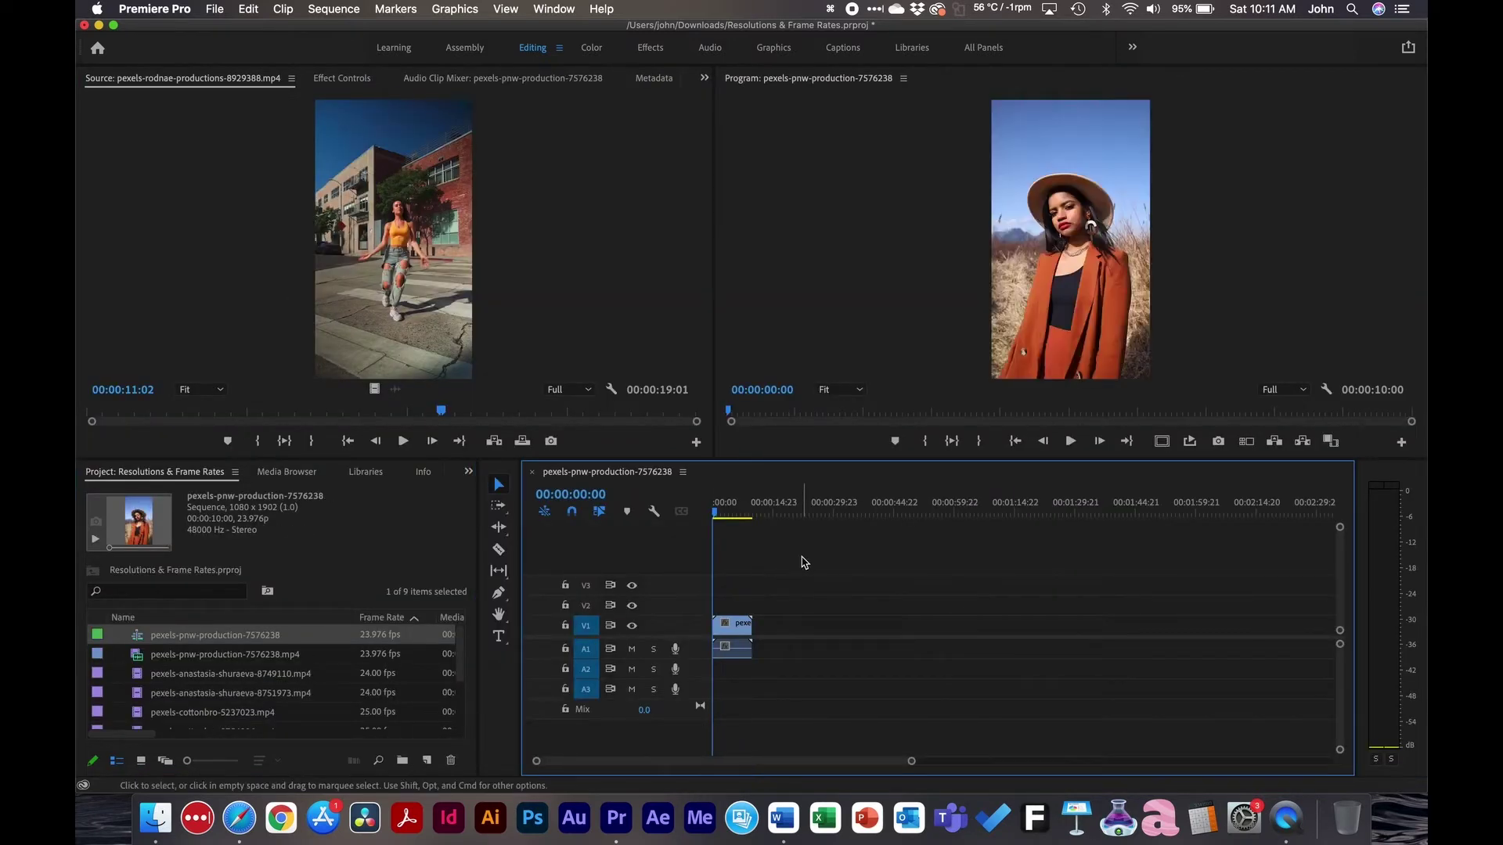
click(732, 510)
Step: Review the new sequence's timebase and frame size in the Sequence Settings, leaving without changes
click(344, 10)
click(345, 31)
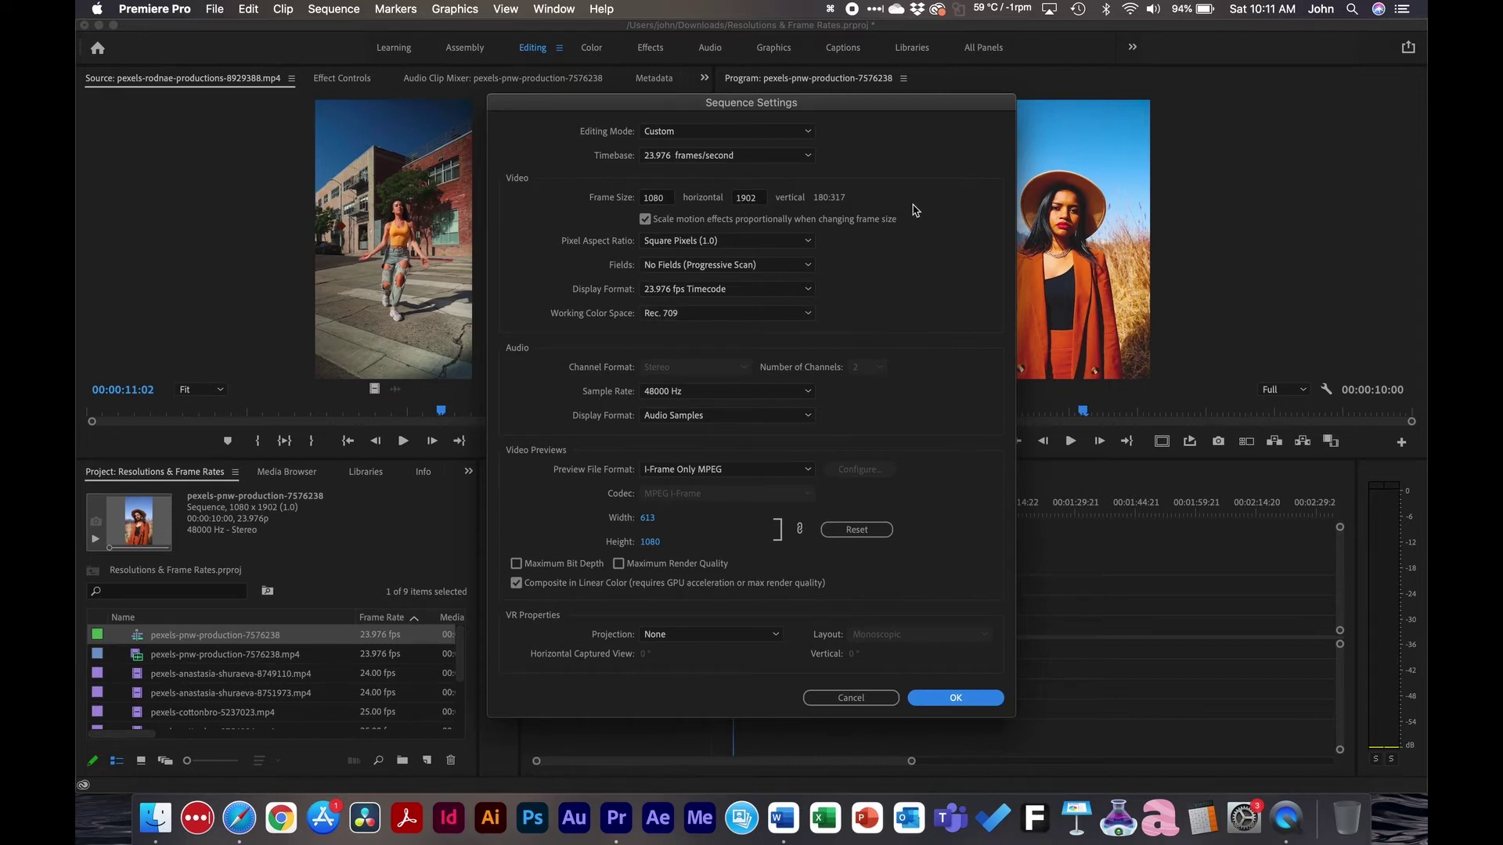
click(859, 698)
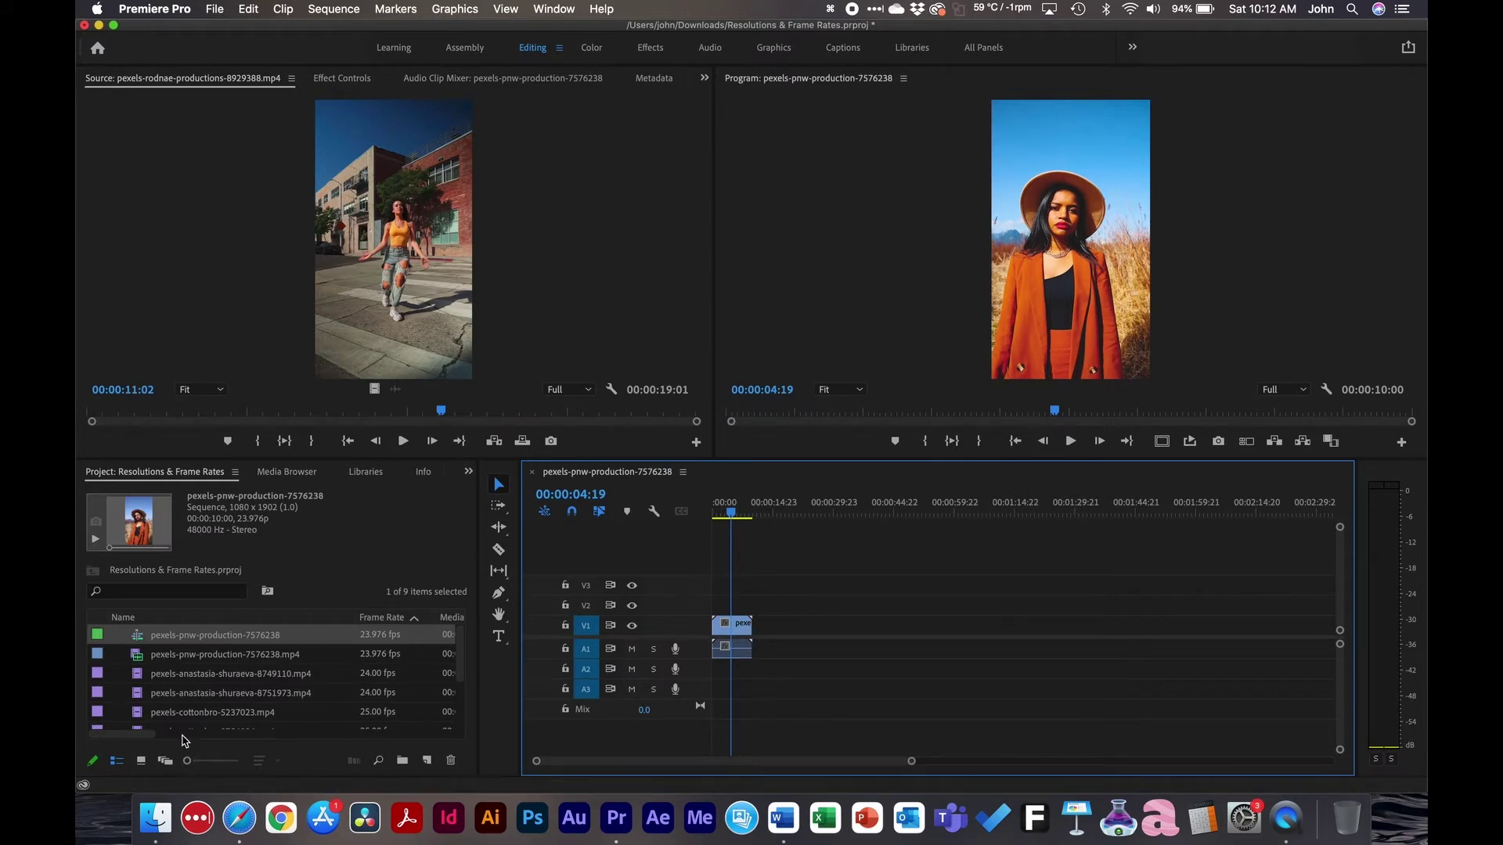
click(140, 676)
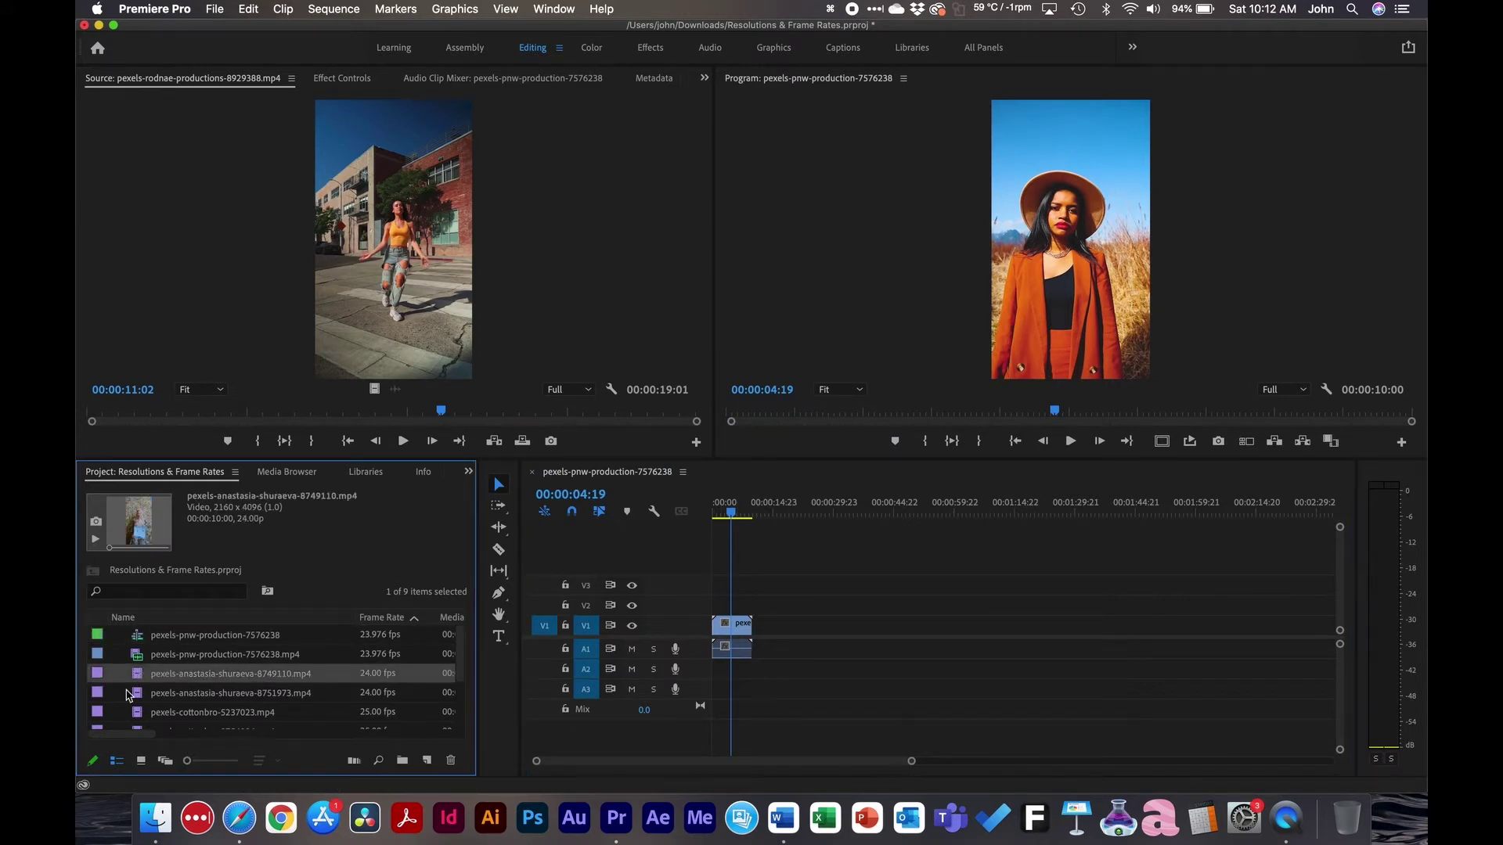
scroll(129, 695, down, 4)
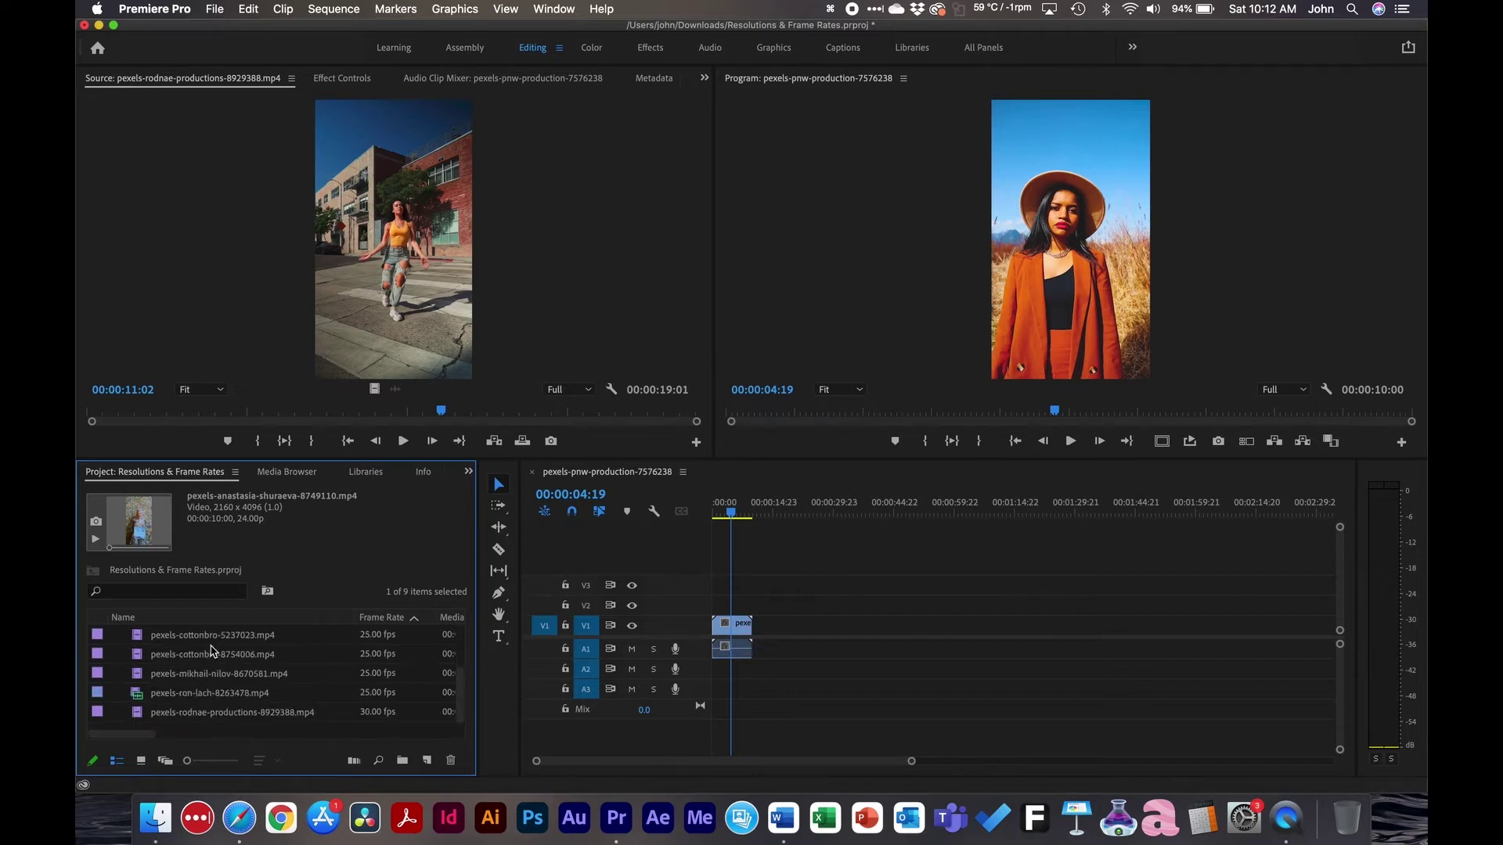
scroll(213, 650, up, 4)
click(829, 599)
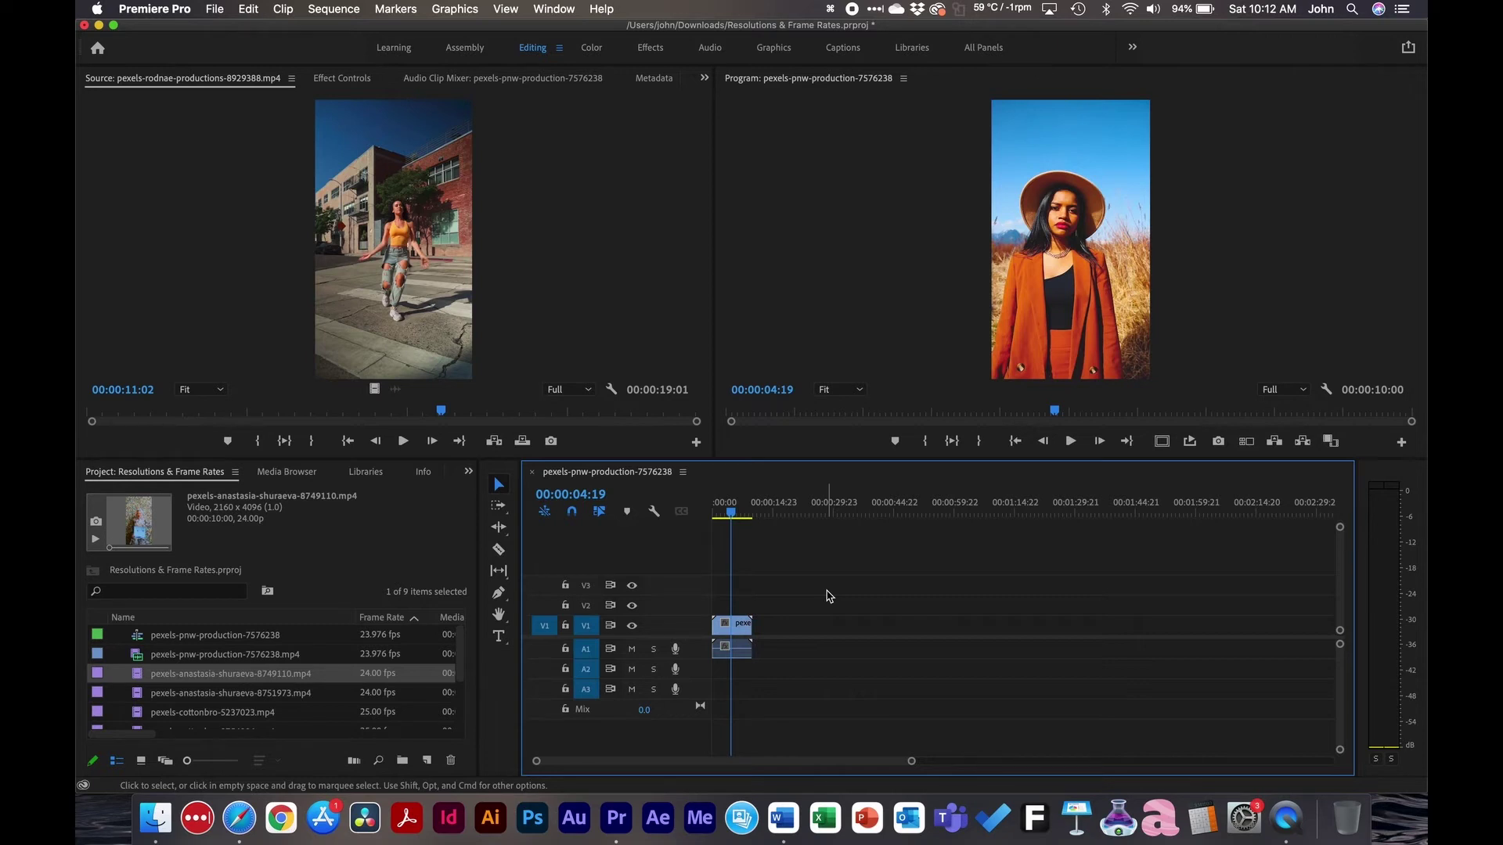
Step: Set Default Media Scaling to "Set to frame size" in the Media preferences and accept the preferences
click(180, 8)
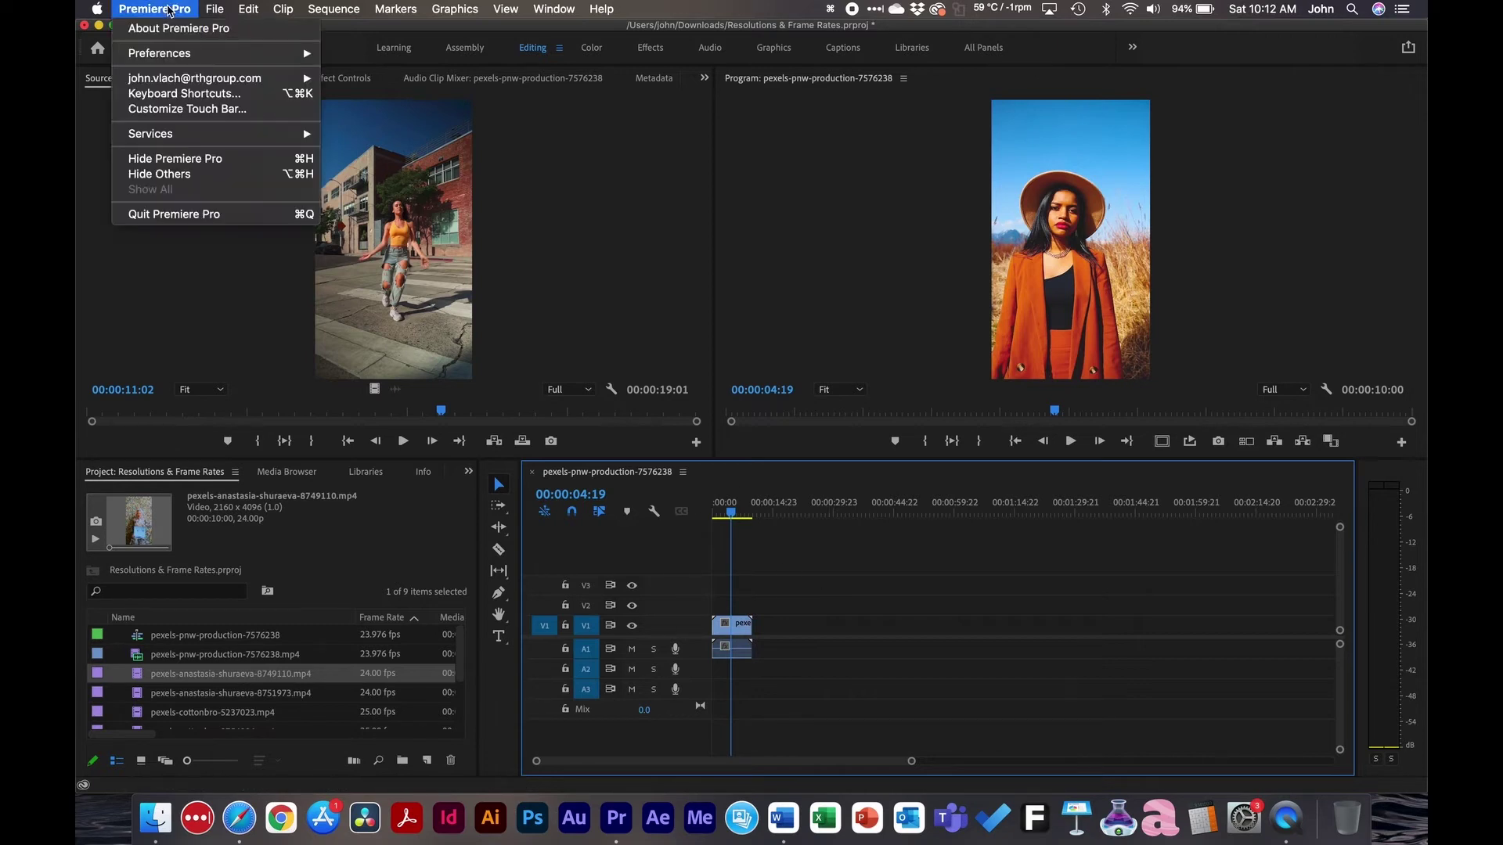
mouse_move(188, 59)
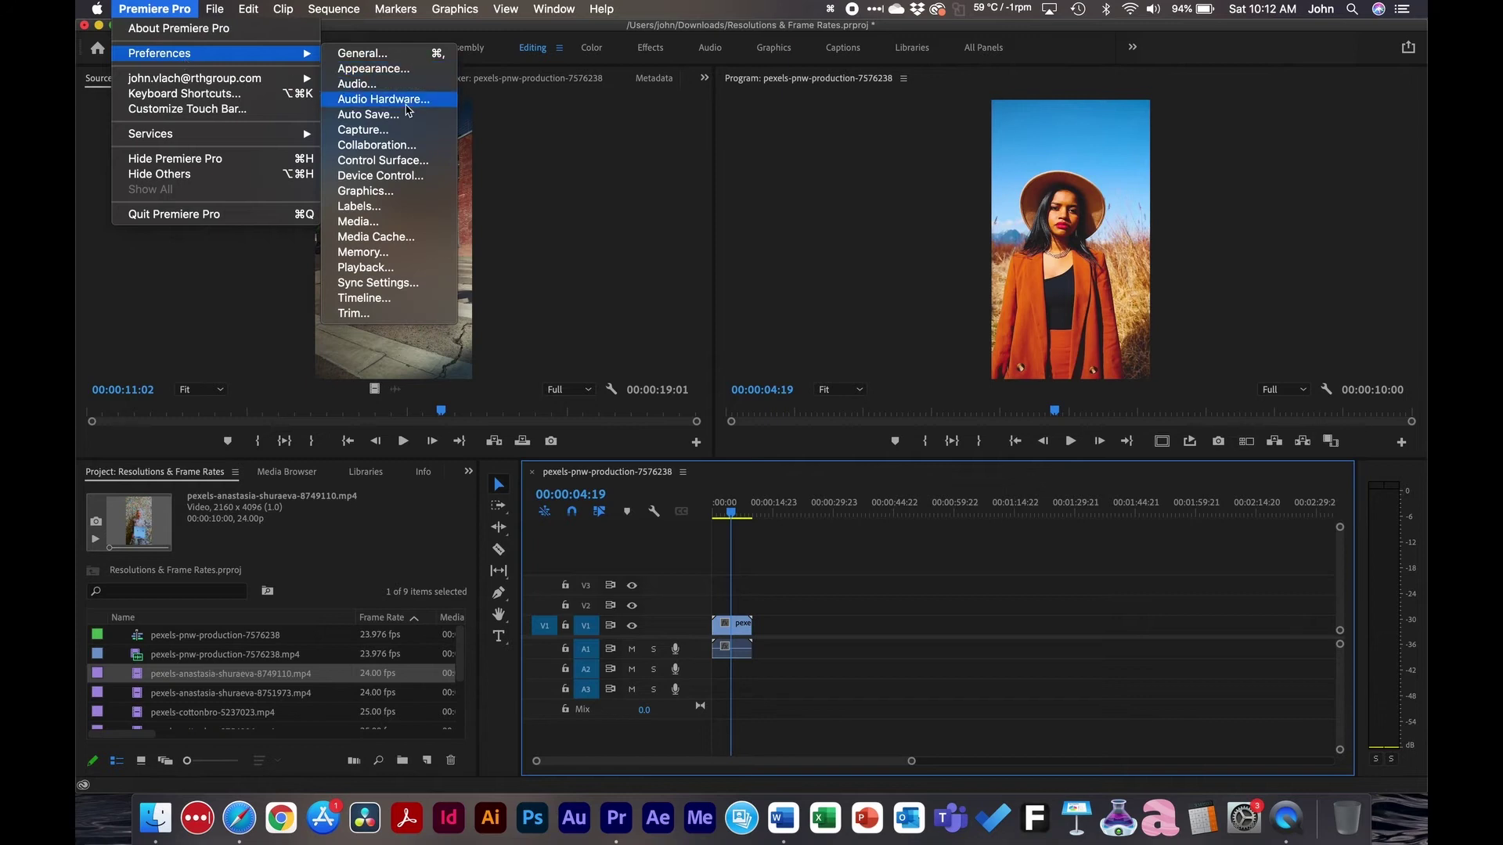
click(357, 221)
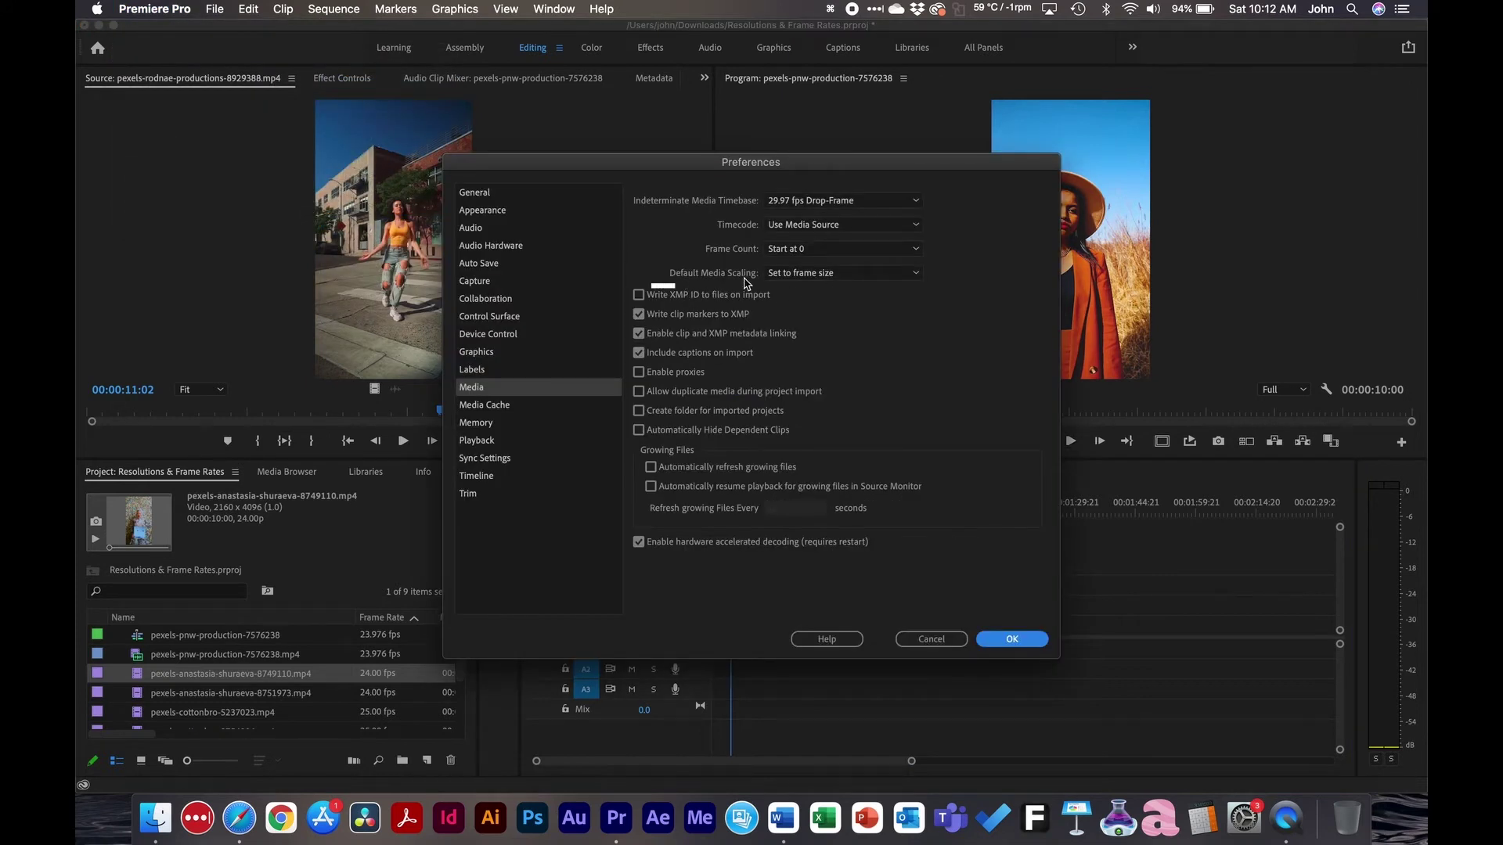
click(871, 276)
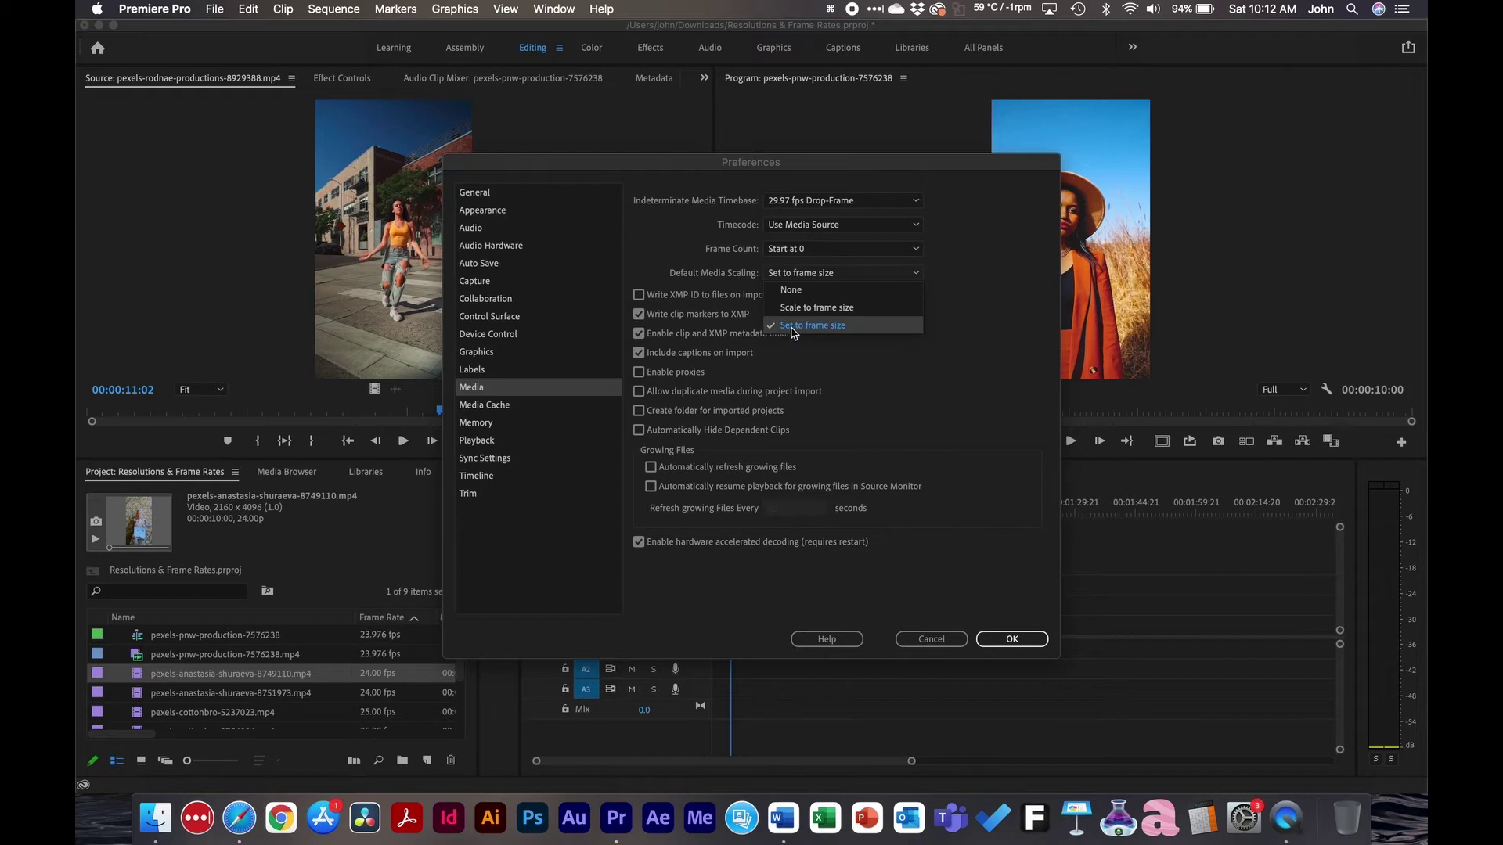
click(1011, 638)
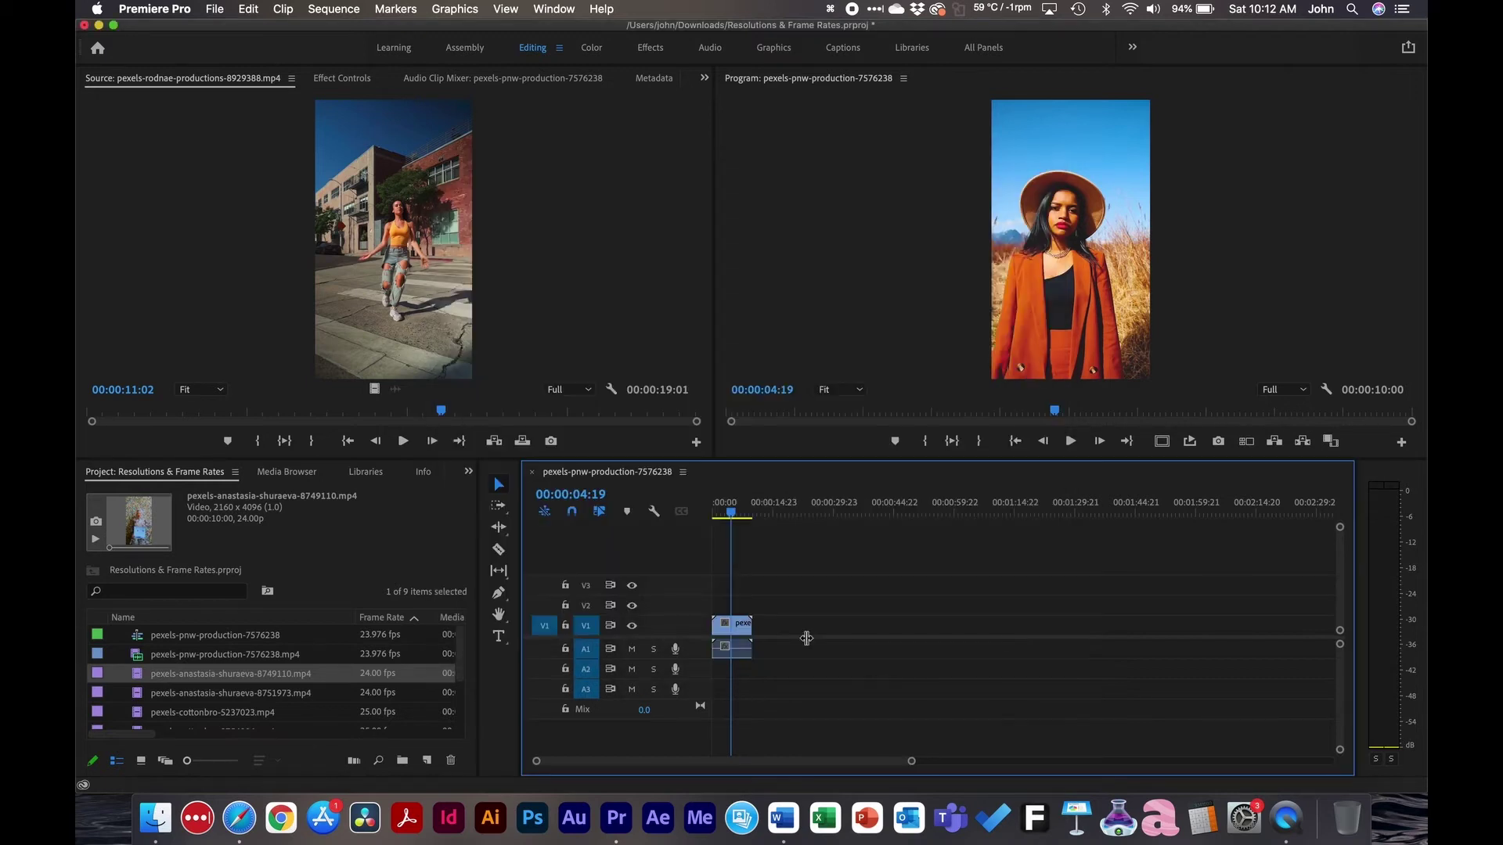
Step: Place the seven remaining clips, pexels-anastasia-shuraeva-8749110.mp4 through pexels-rodnae-productions-8929388.mp4, on V1 directly after the first clip
scroll(196, 696, down, 3)
shift+click(159, 712)
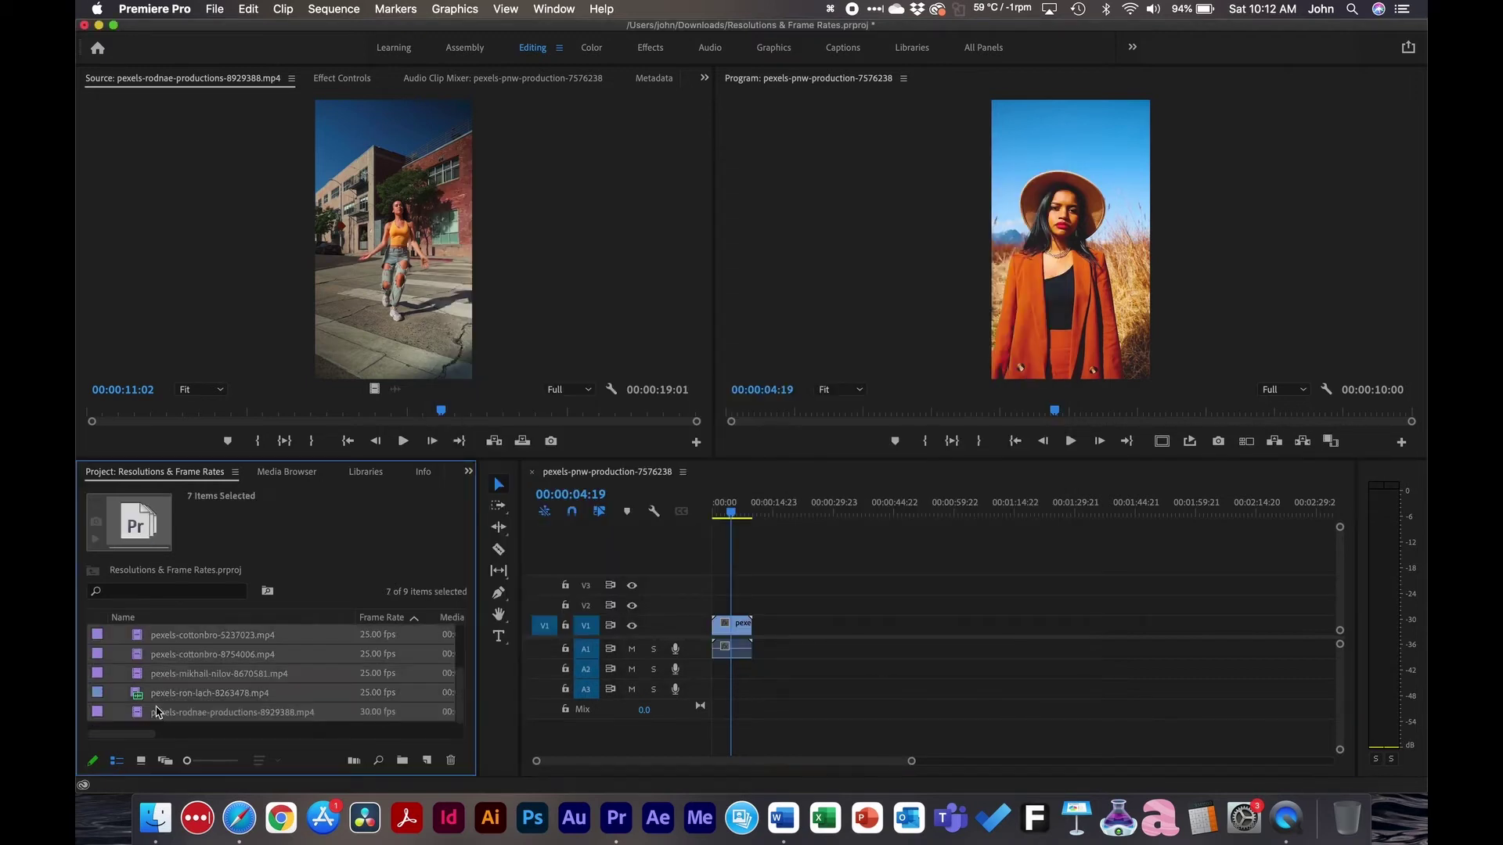
drag(138, 714, 781, 638)
click(781, 636)
key(Delete)
Step: Reset the scale of the pexels-anastasia-shuraeva-8749110.mp4 clip to 100 and reduce it while keeping the frame filled
click(773, 509)
click(775, 631)
click(339, 77)
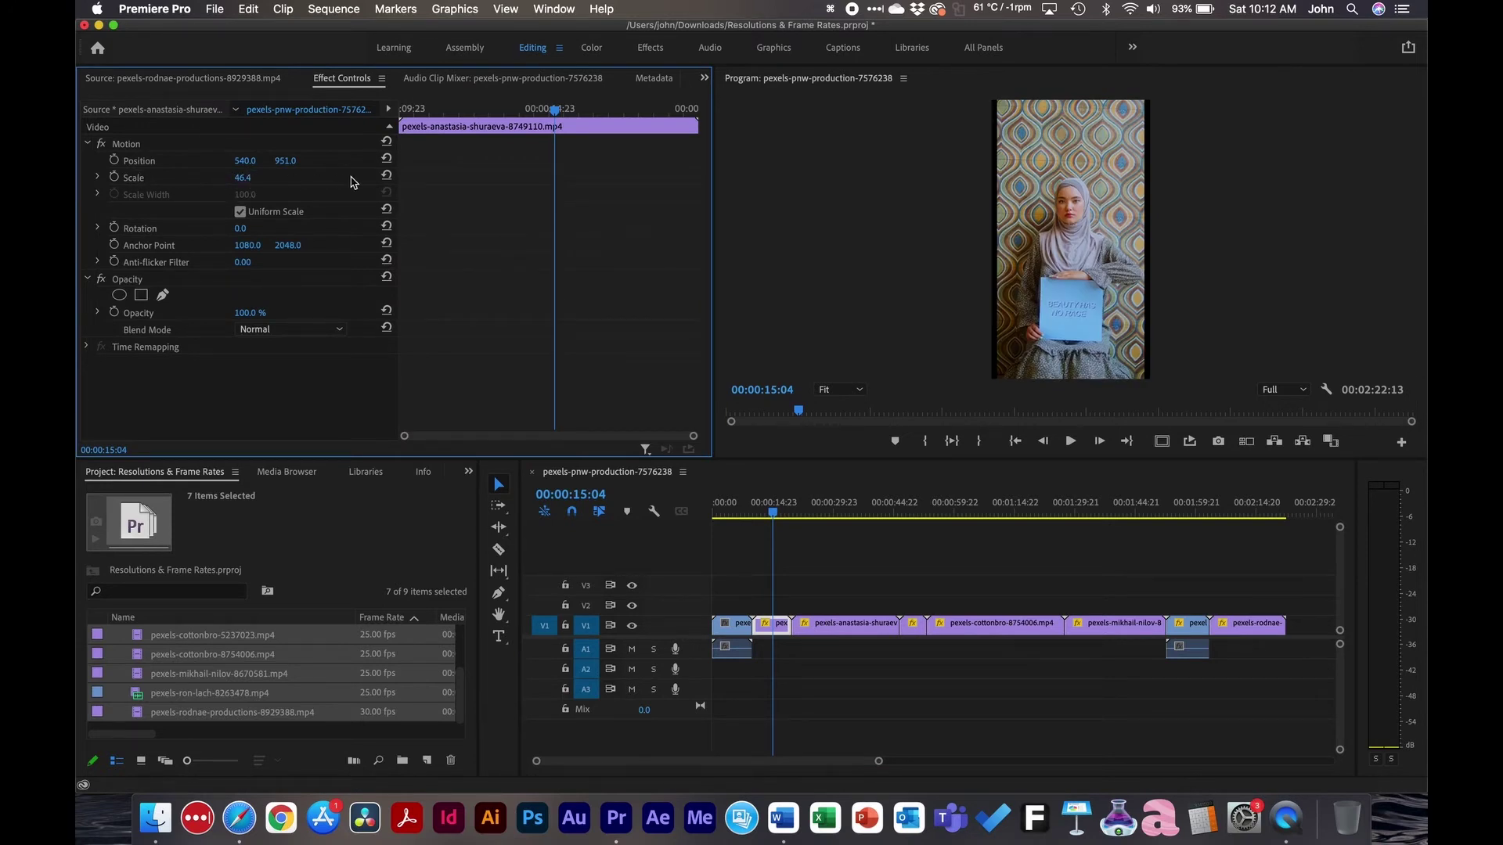
click(386, 175)
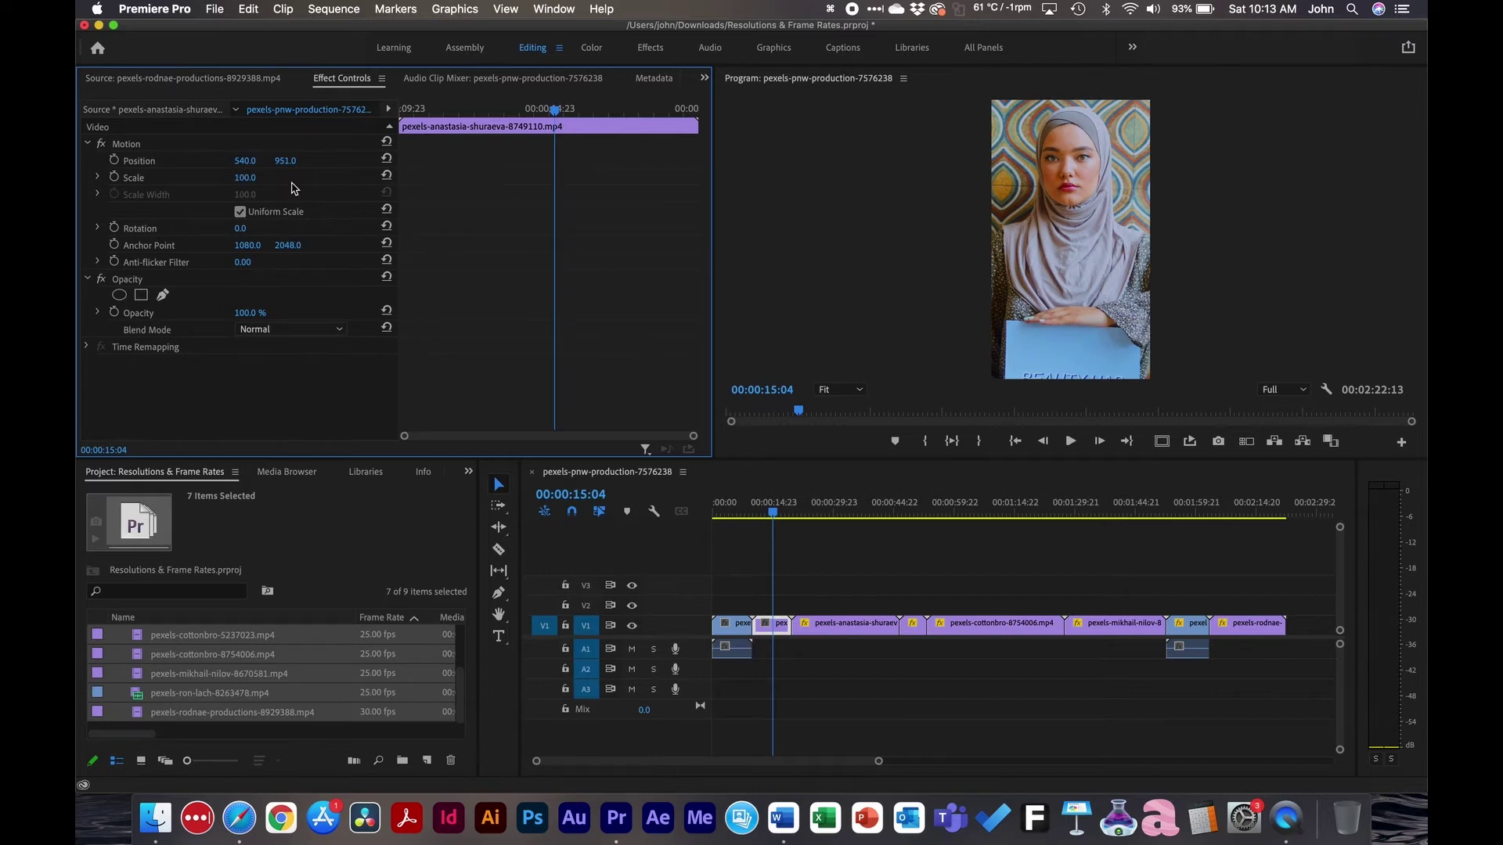
drag(246, 178, 213, 178)
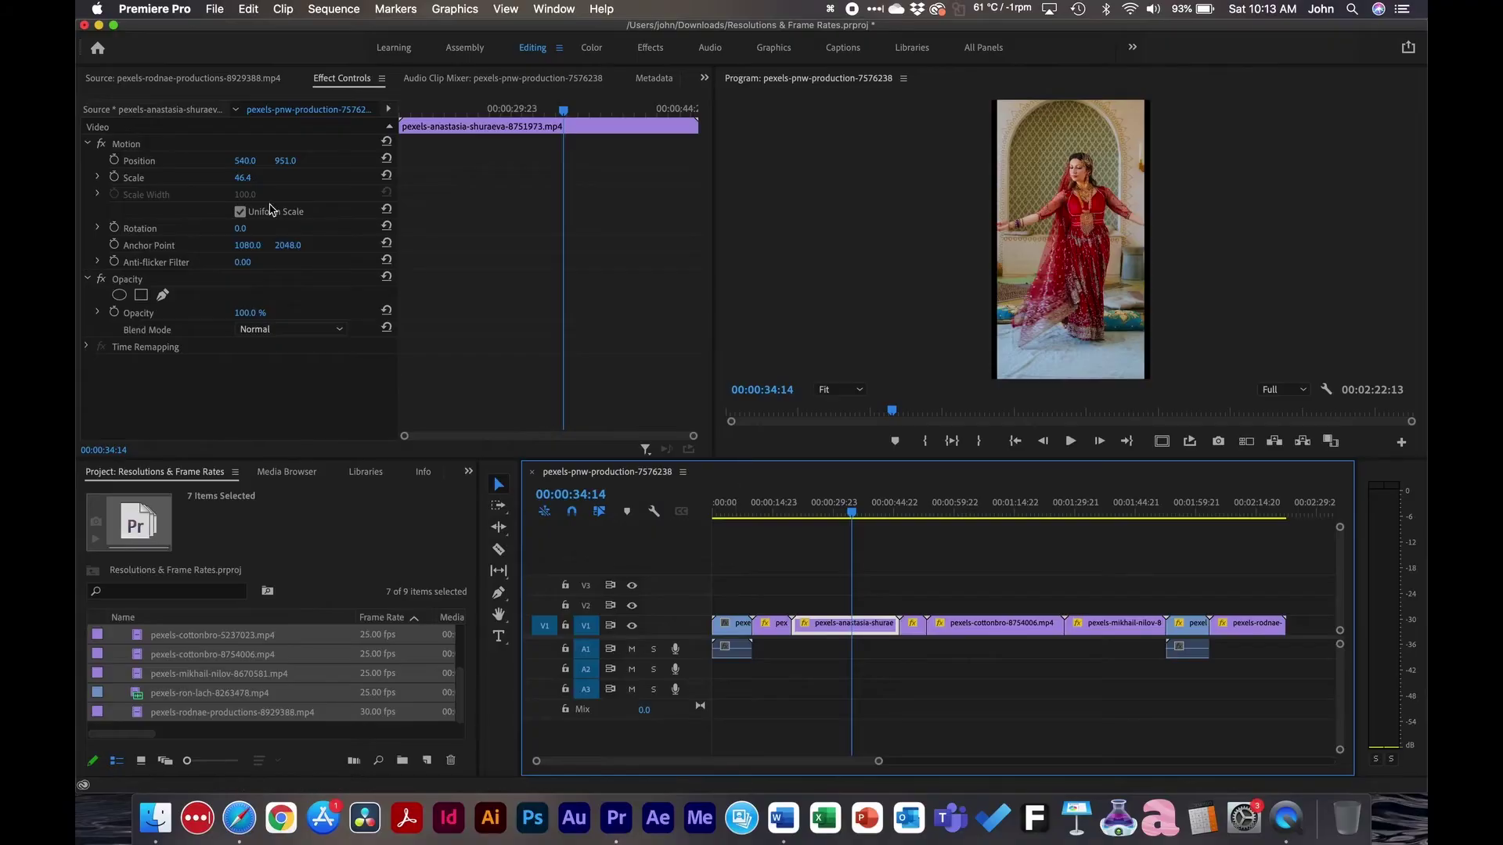
Step: Scale the pexels-anastasia-shuraeva-8751973.mp4 clip to 57.4 and check the scale of the pexels-cottonbro-5237023.mp4 clip
drag(243, 177, 274, 178)
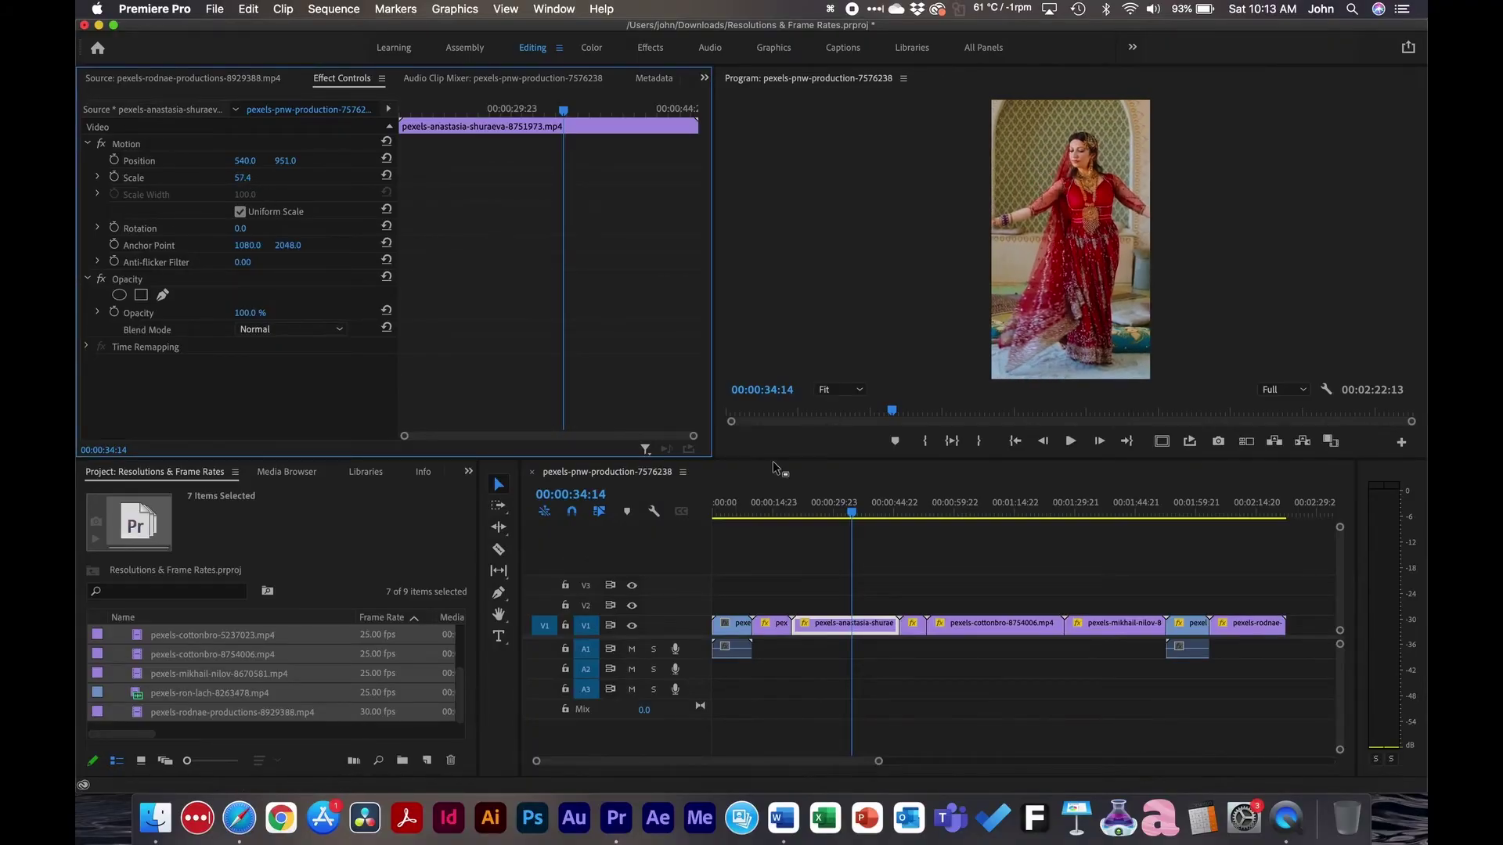
click(900, 511)
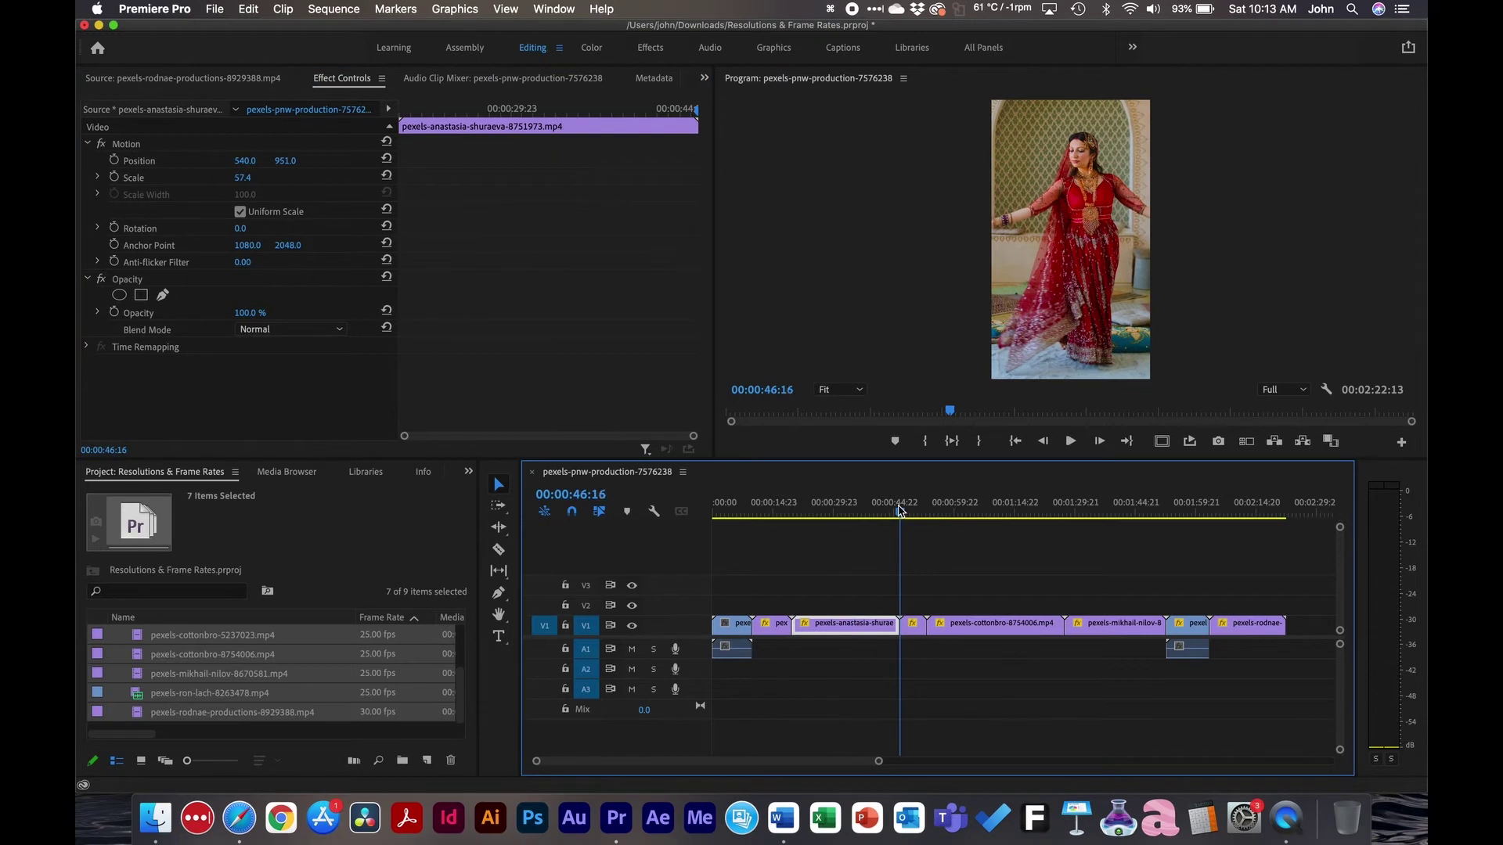
click(912, 624)
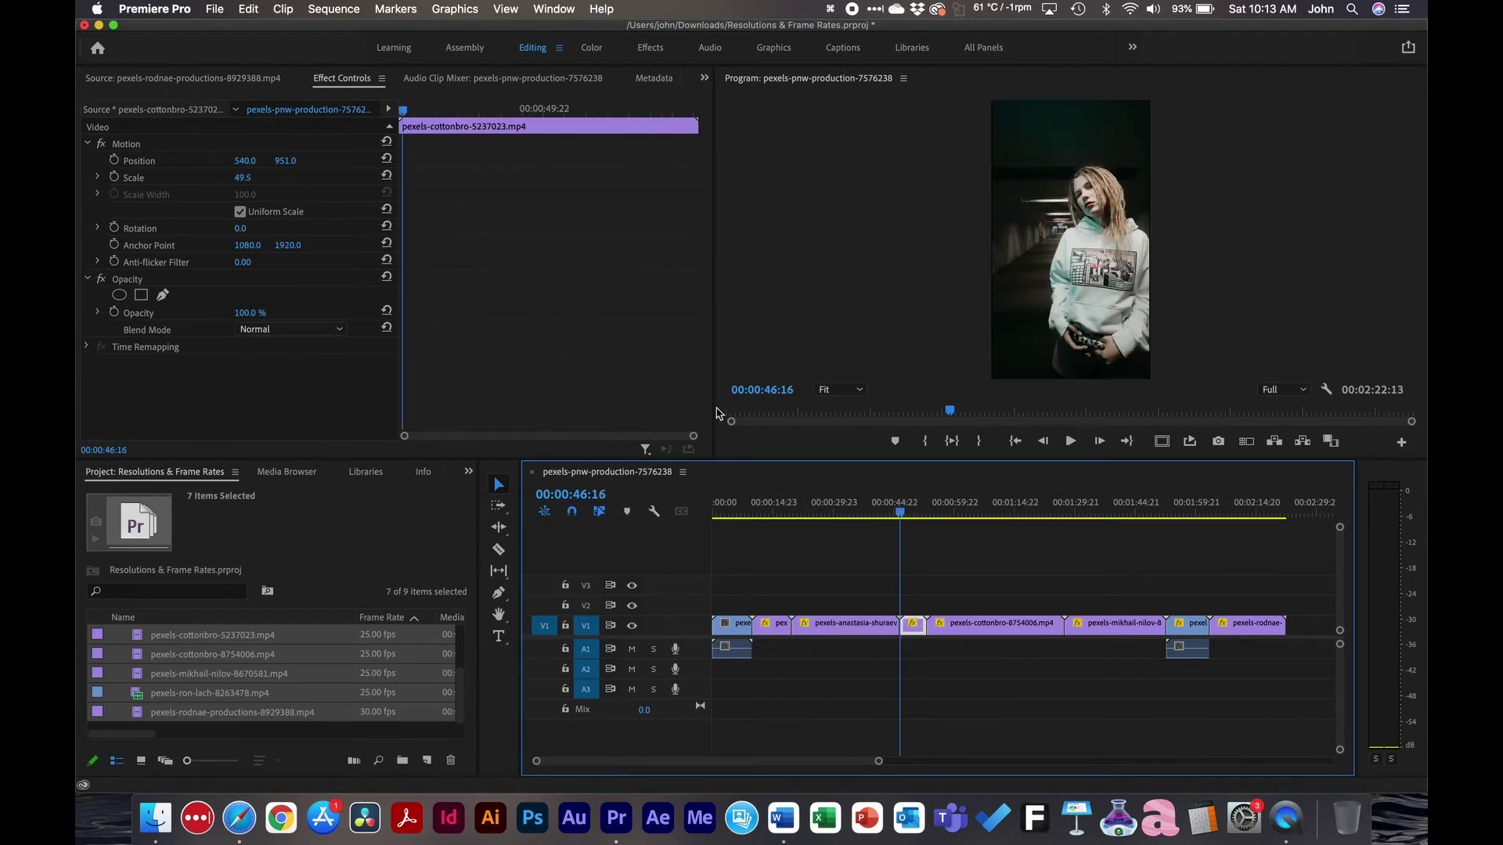
Step: Reset the scale of the pexels-cottonbro-8754006.mp4 clip to 100
click(1000, 509)
click(987, 626)
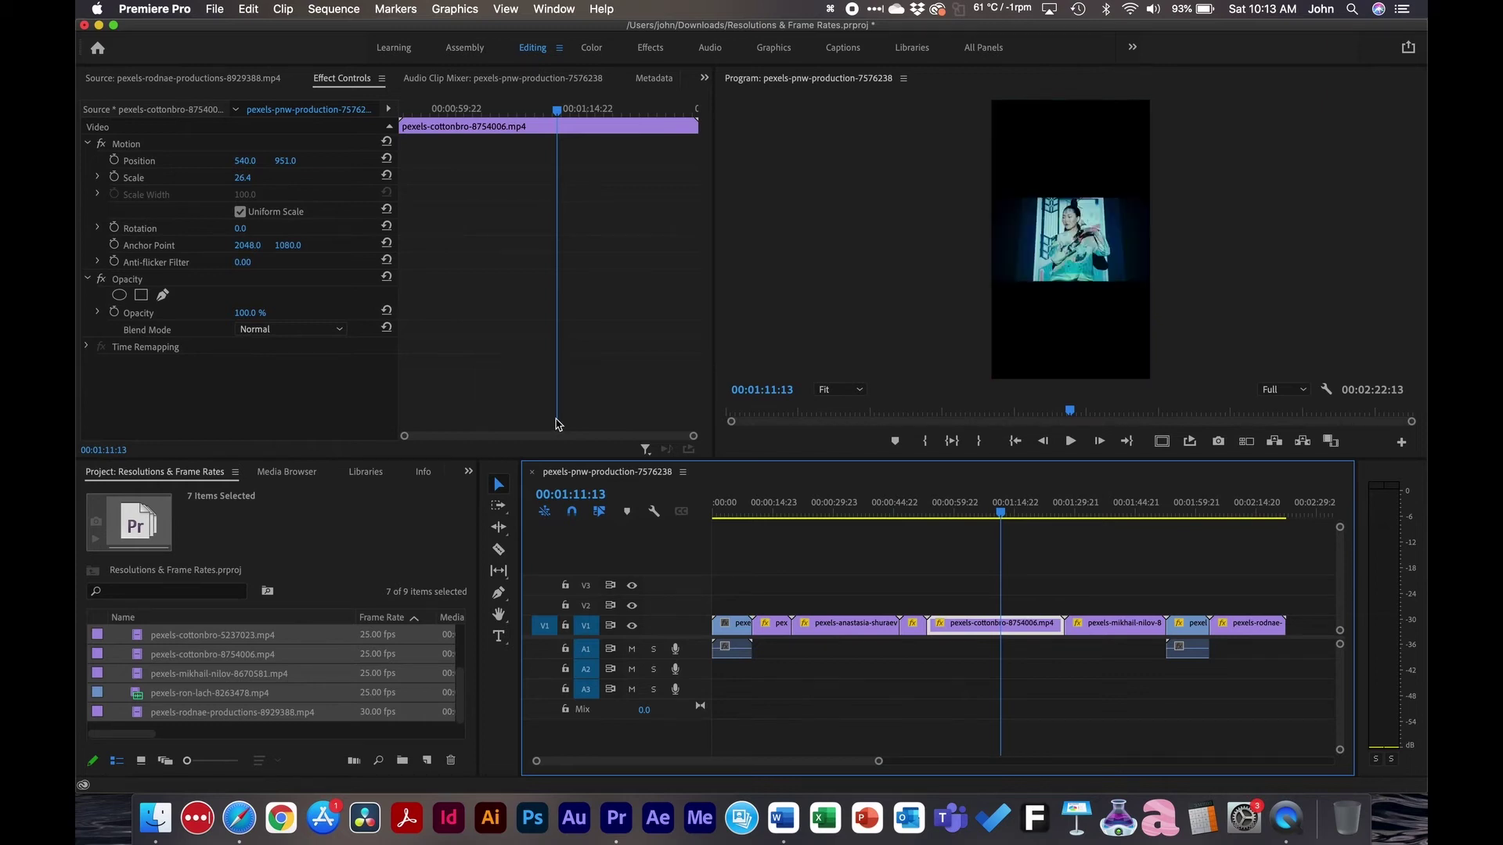
click(387, 175)
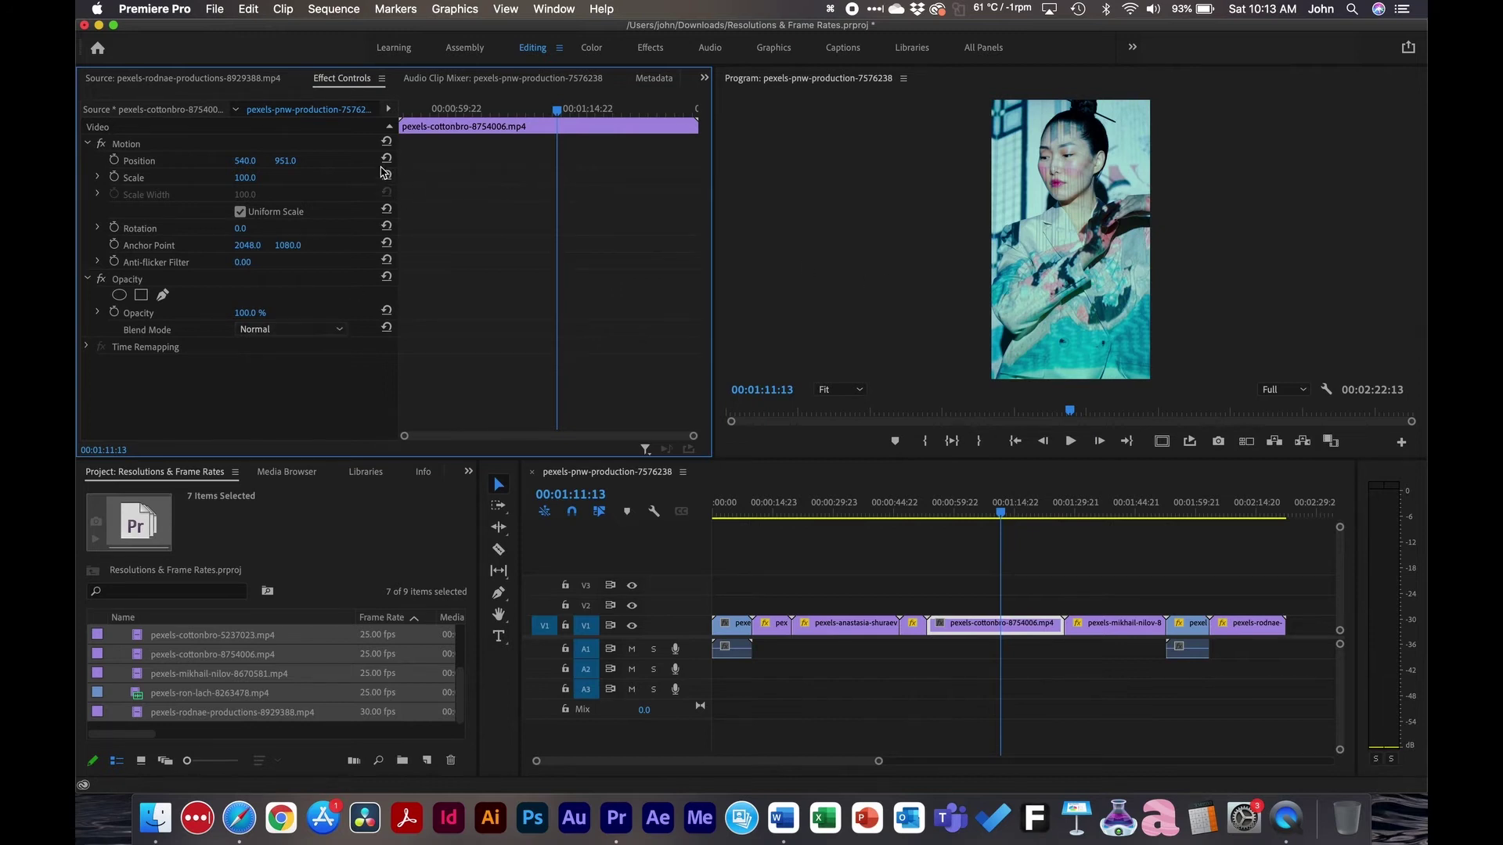
Step: Enlarge the pexels-mikhail-nilov-8670581.mp4 clip to a scale of 178 and set its horizontal position to 333 to fill the frame
click(1105, 624)
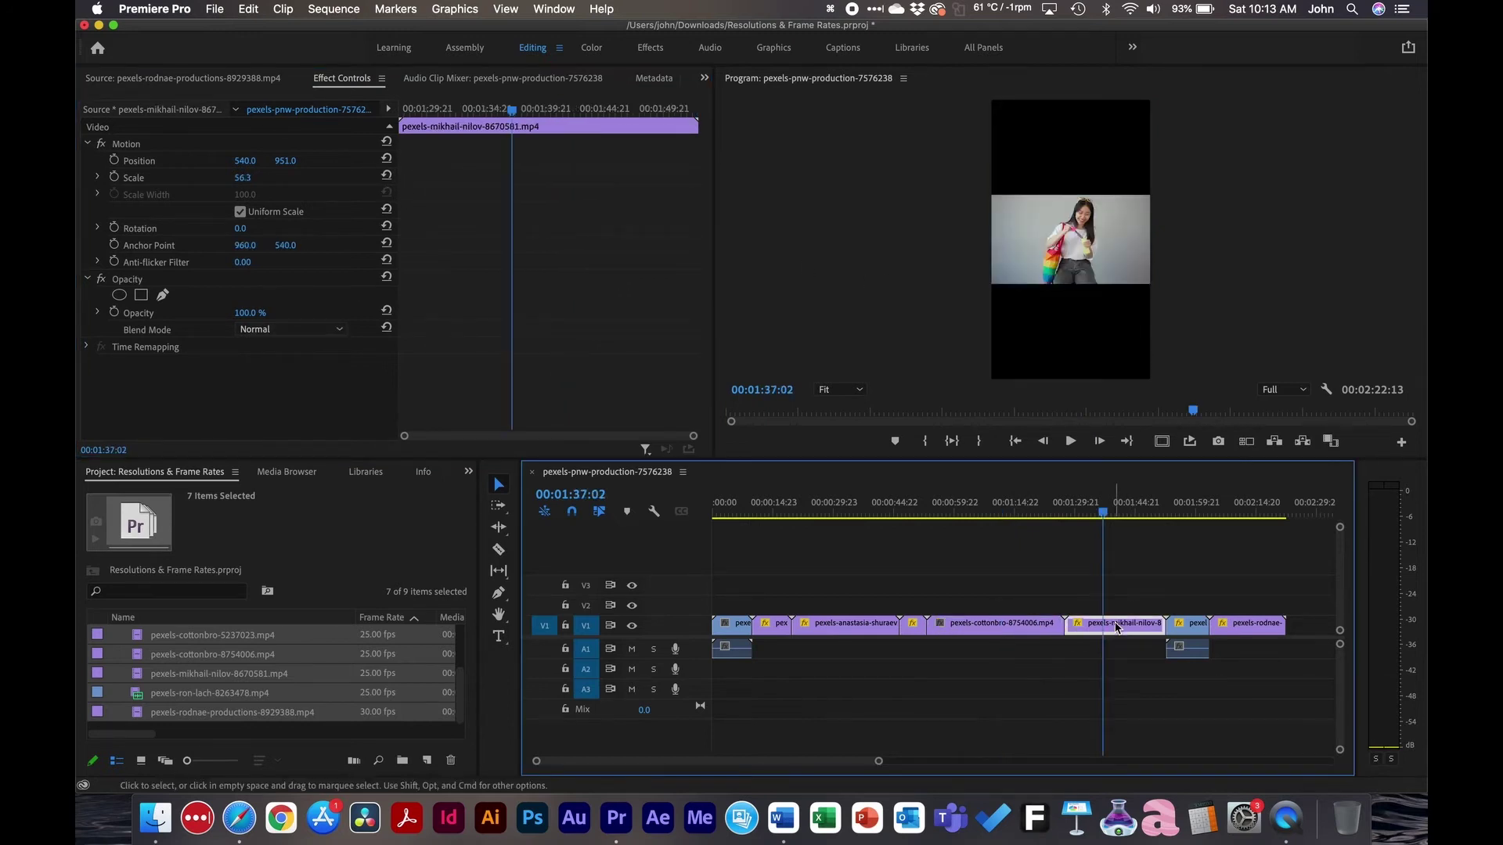
click(386, 175)
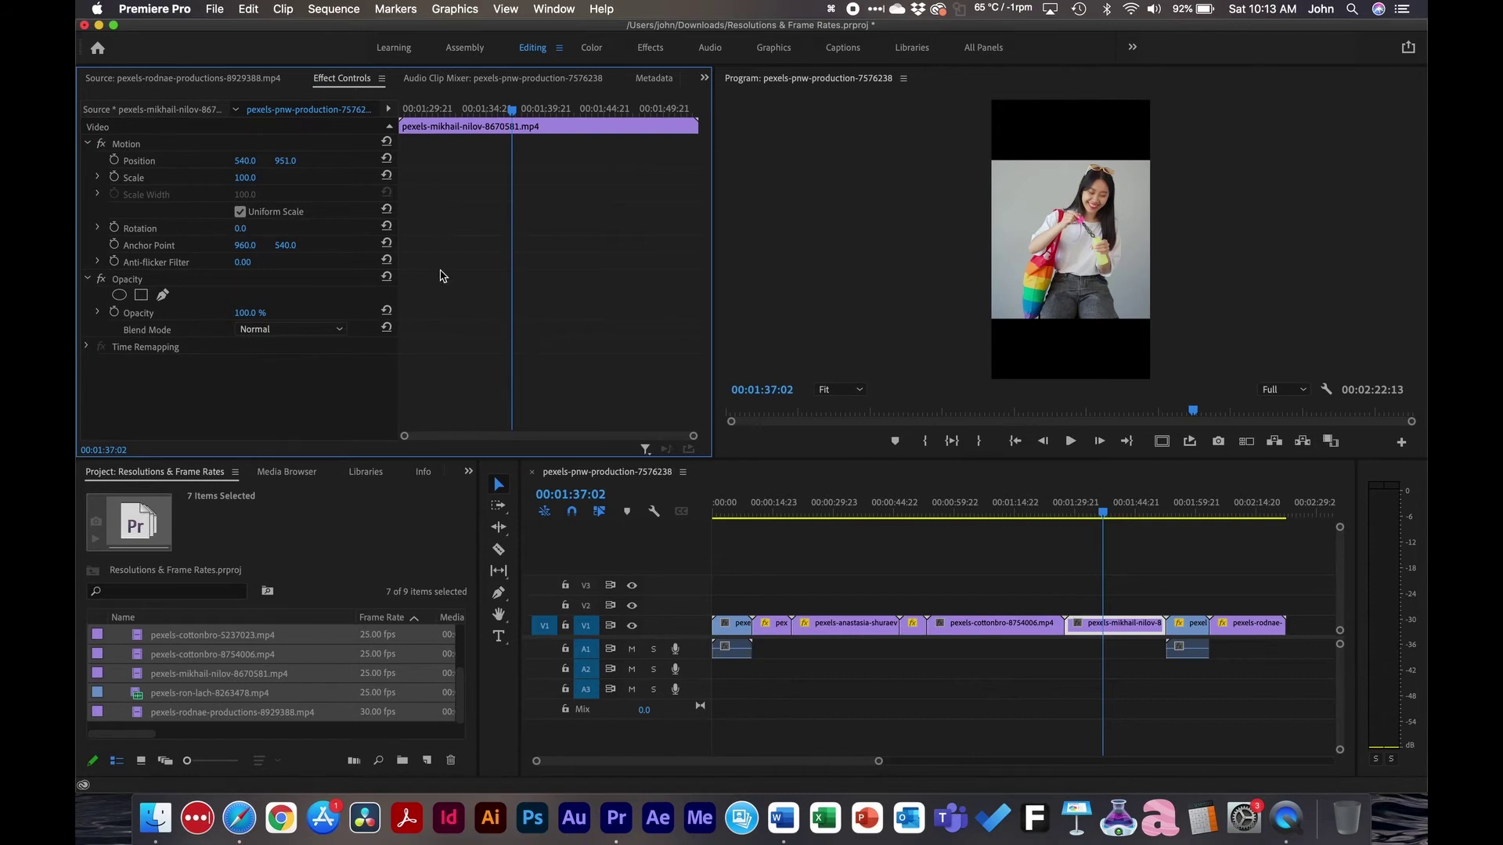
mouse_move(245, 178)
mouse_down()
mouse_move(298, 177)
mouse_move(188, 162)
mouse_move(270, 161)
mouse_up()
click(1049, 562)
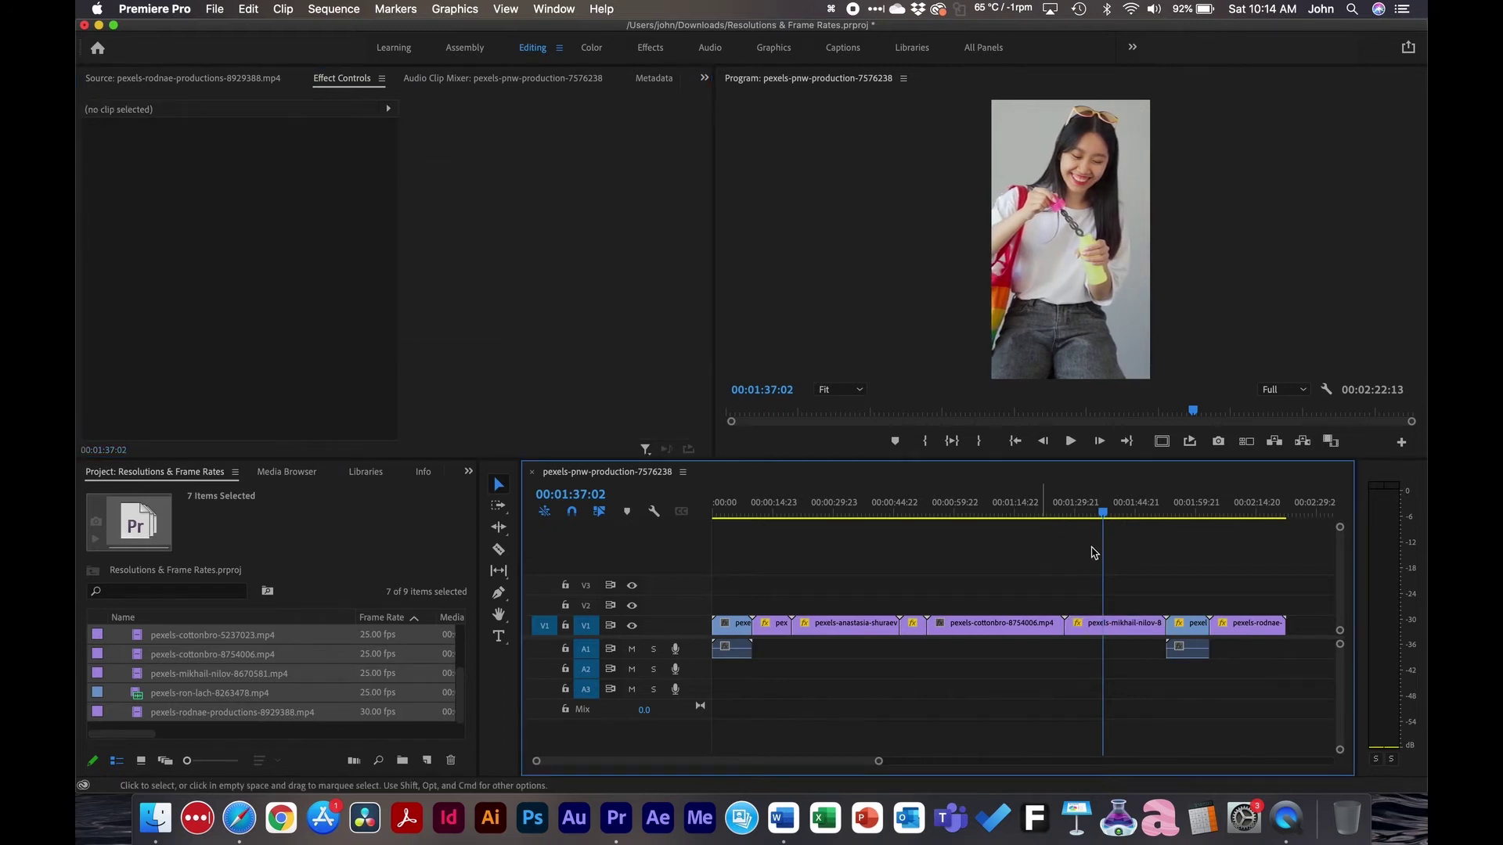
Step: Scrub the pexels-mikhail-nilov-8670581.mp4 clip to 00:01:46:21 and check its motion settings
click(1127, 508)
drag(1129, 507, 1142, 509)
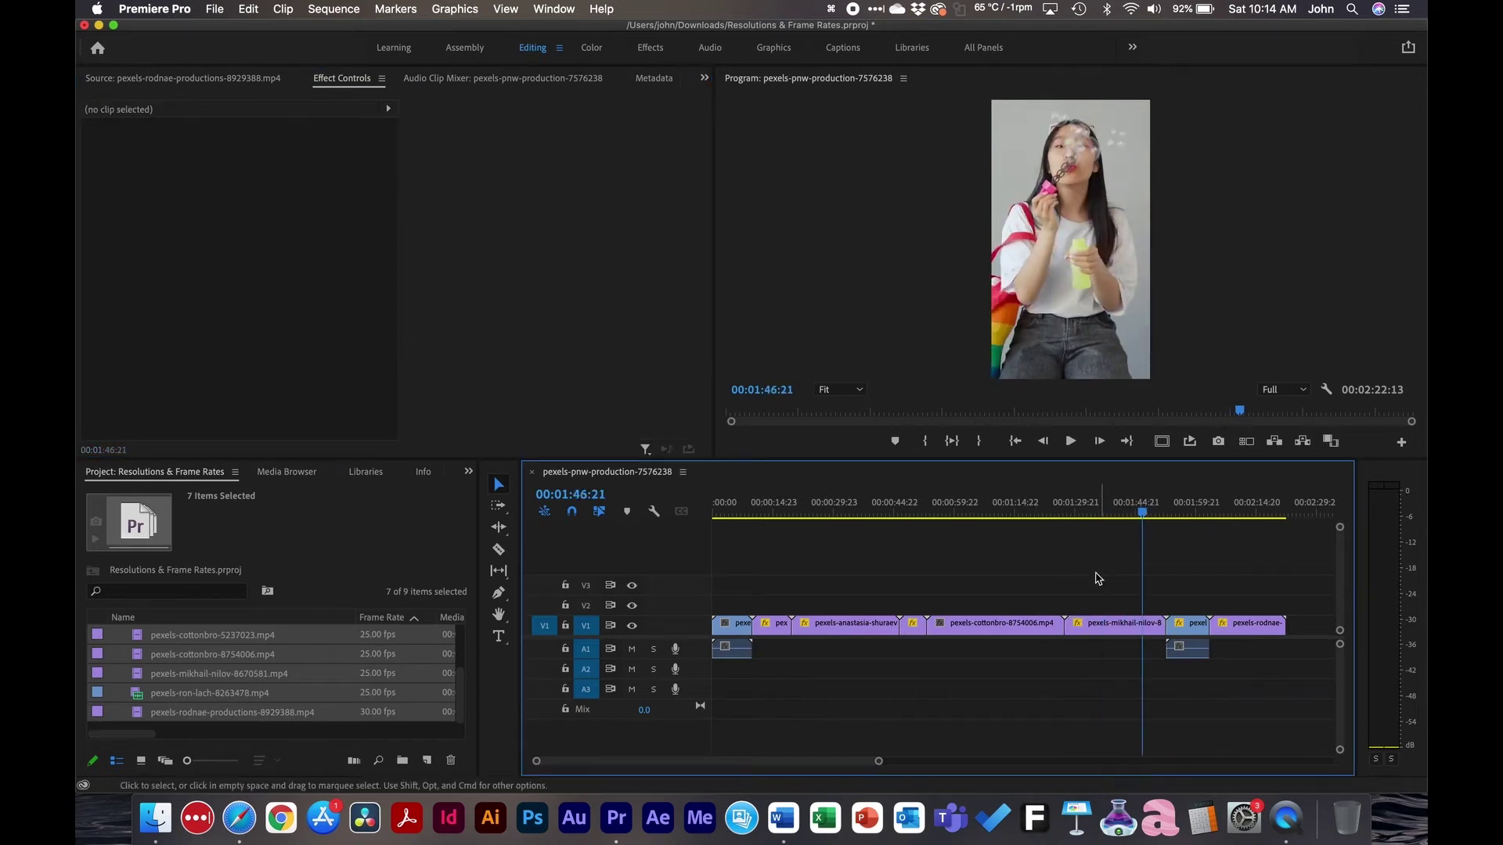
key(minus)
key(minus)
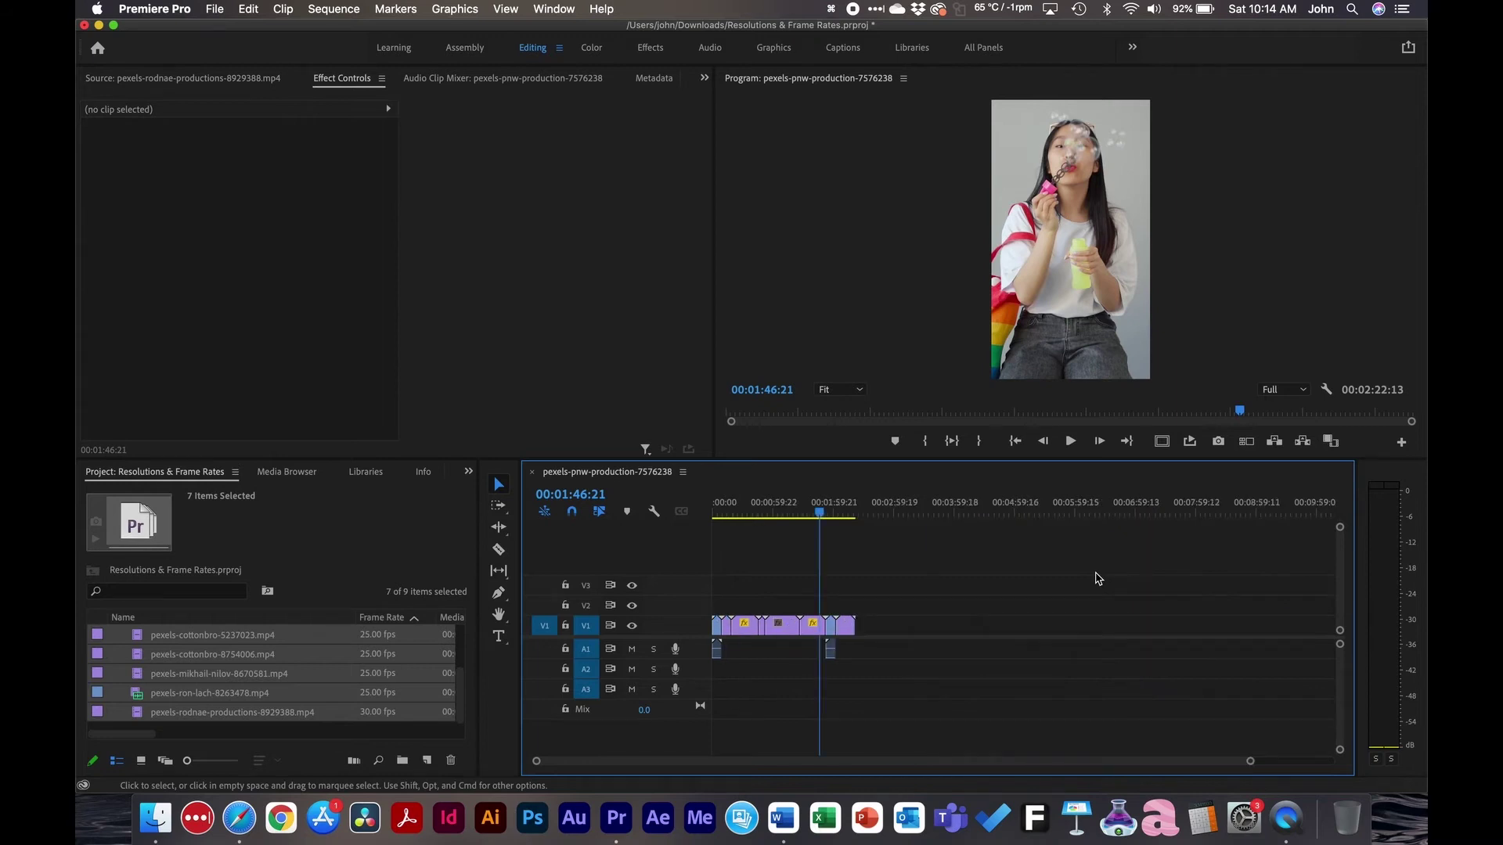
click(810, 621)
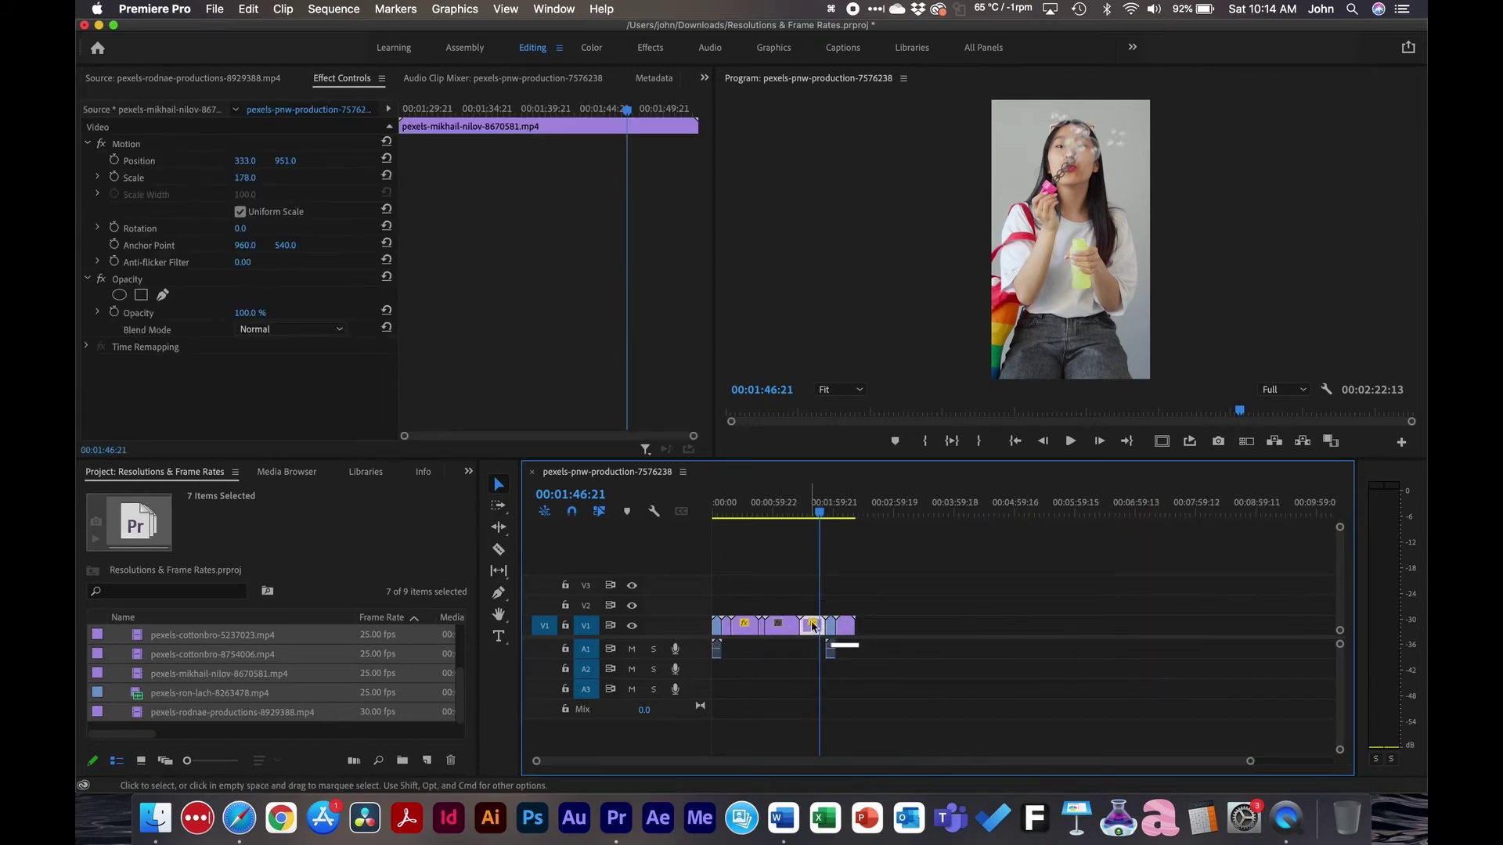
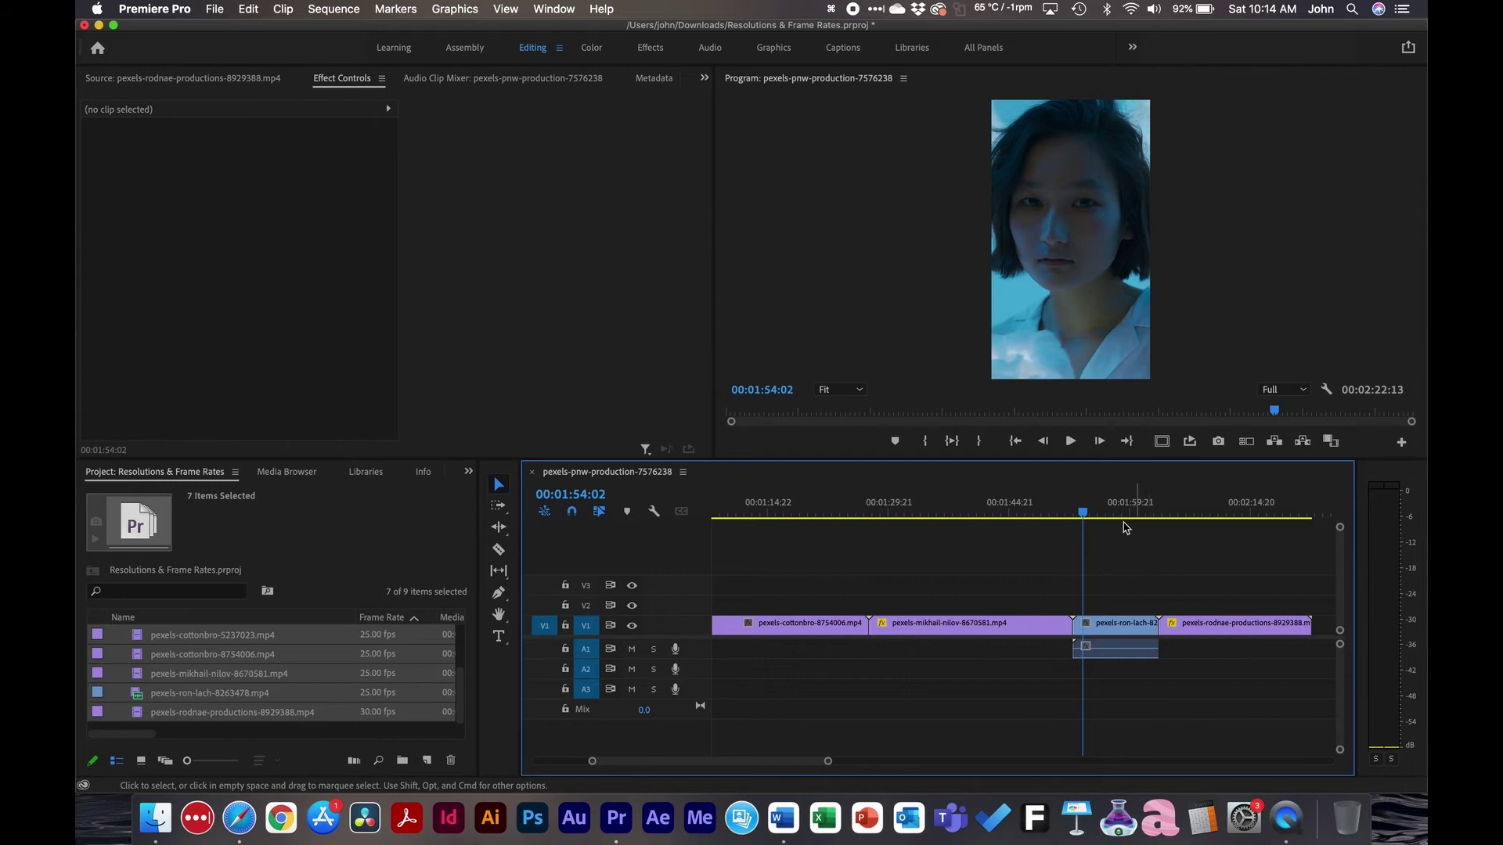
Step: Play the pexels-ron-lach-8263478.mp4 clip from its start to check its framing, and return the playhead to 00:01:54:06
drag(1102, 510, 1073, 511)
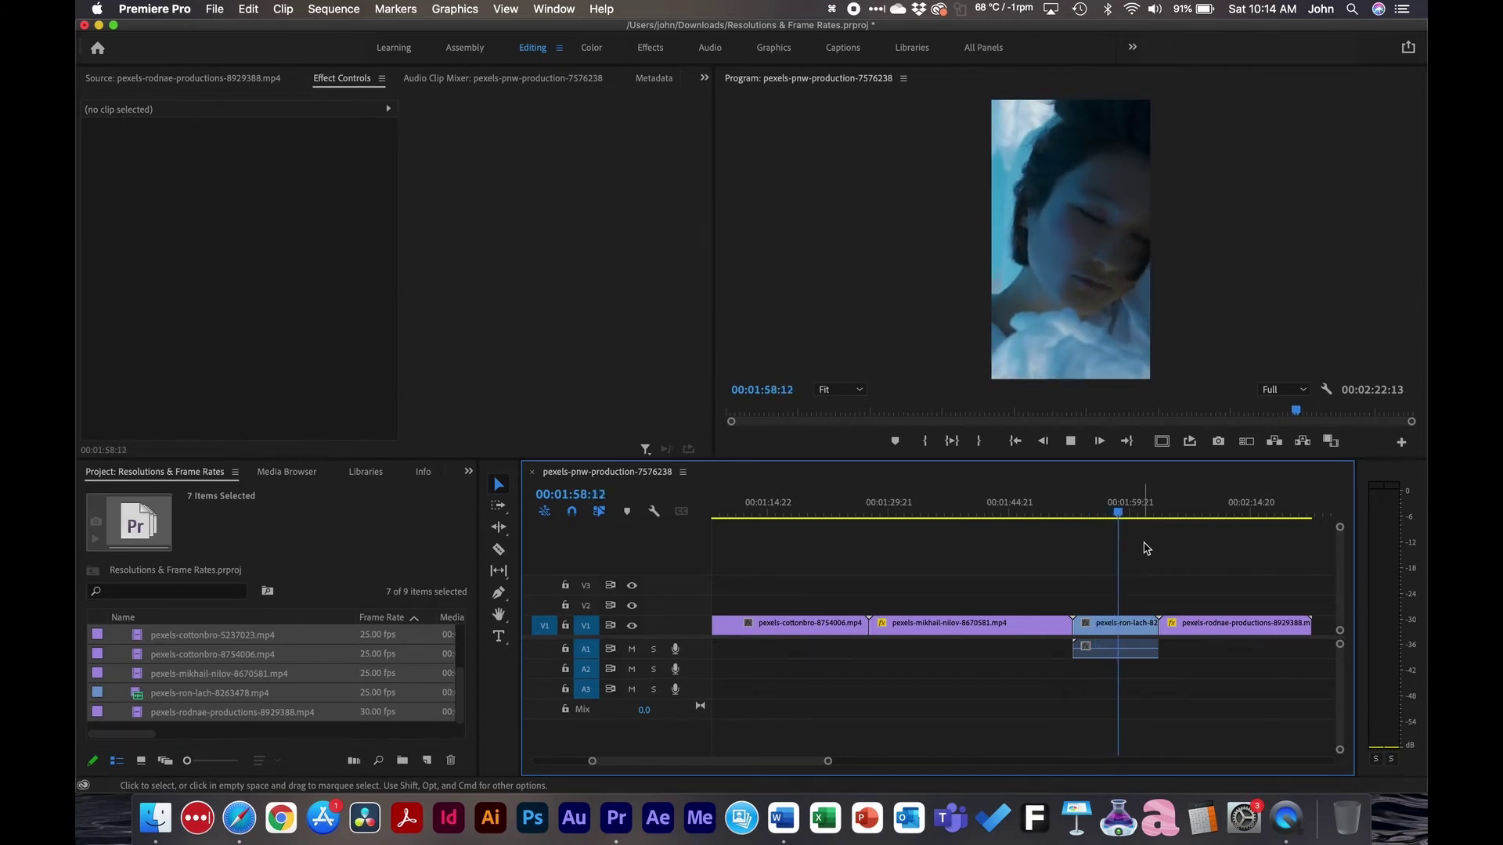
key(space)
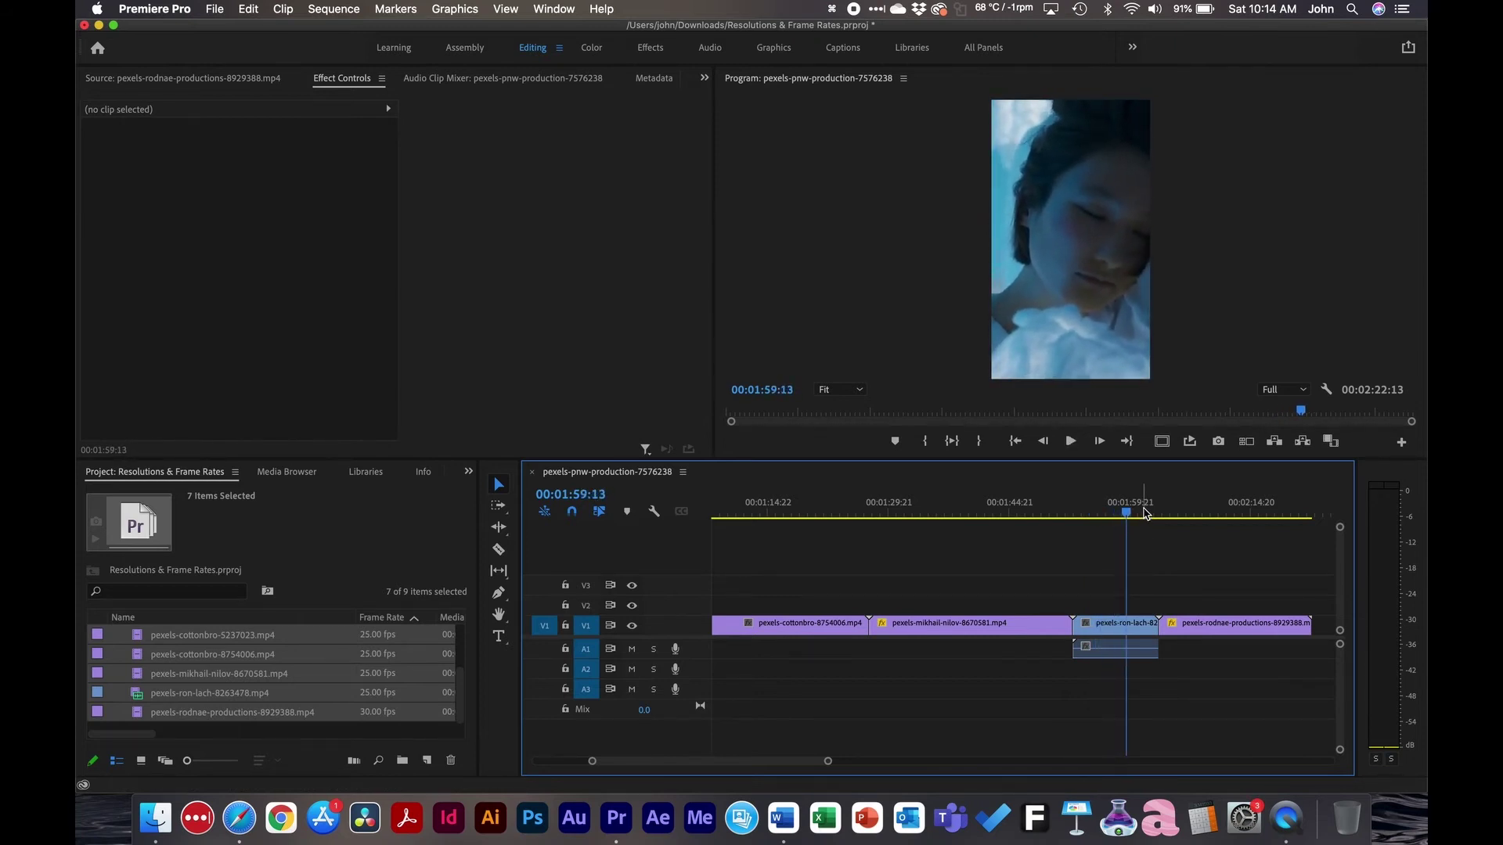
drag(1141, 512, 1083, 513)
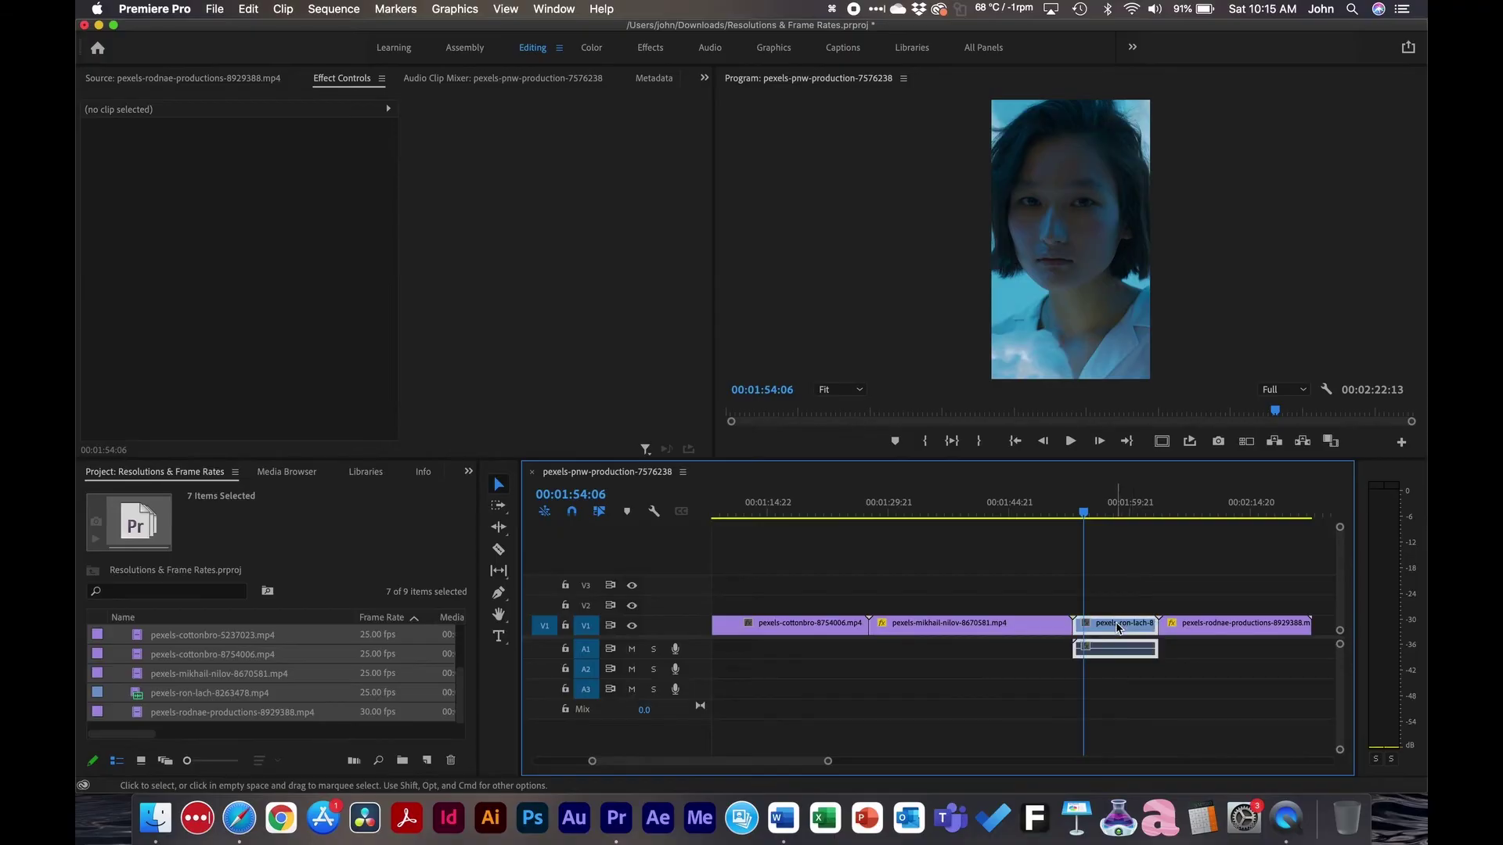
Step: Find the Auto Reframe effect and apply it to the pexels-ron-lach-8263478.mp4 clip
click(1117, 628)
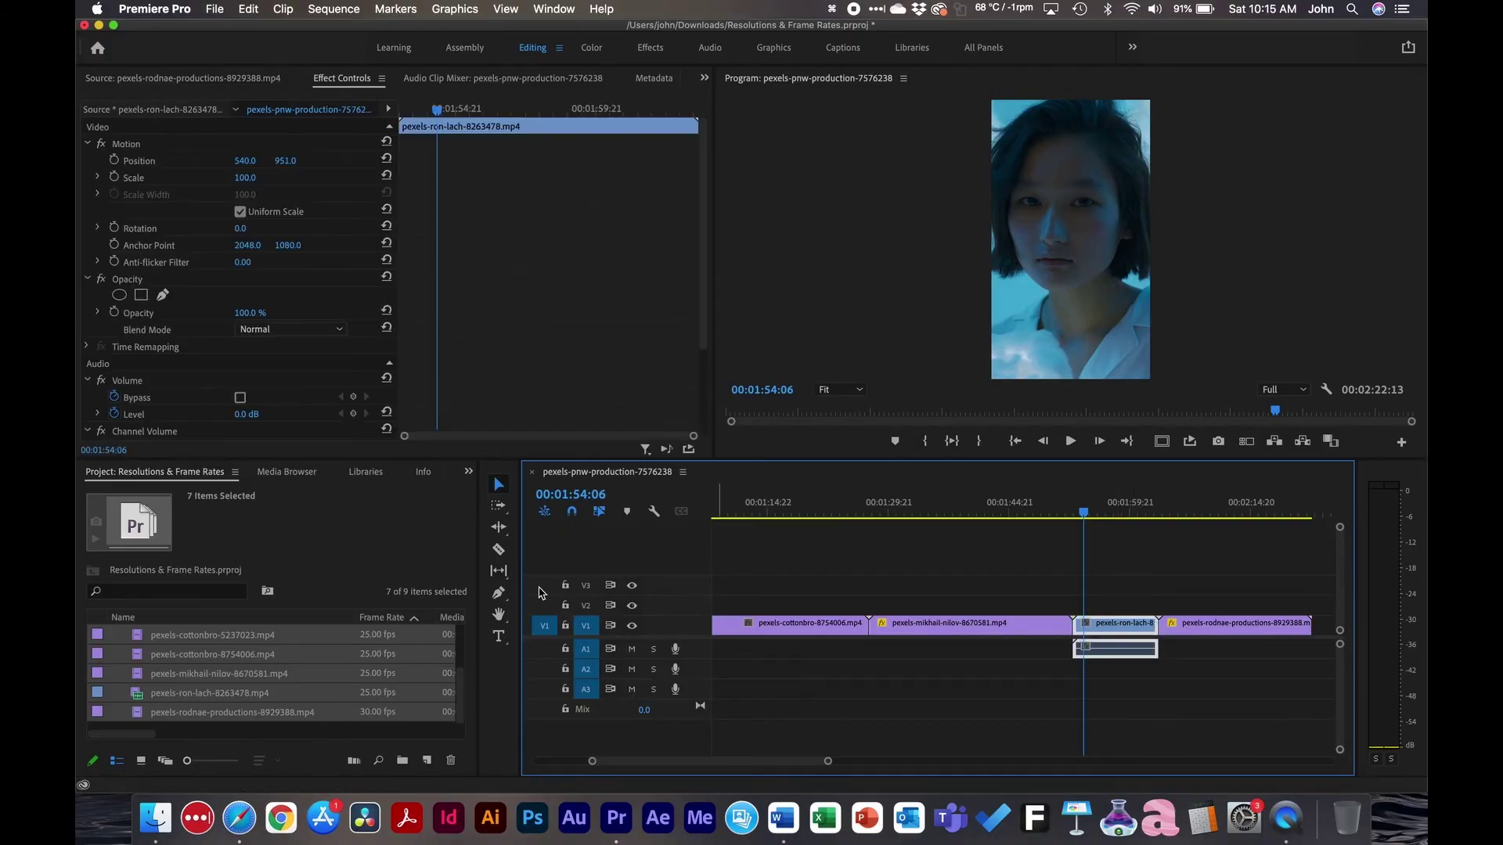
click(468, 471)
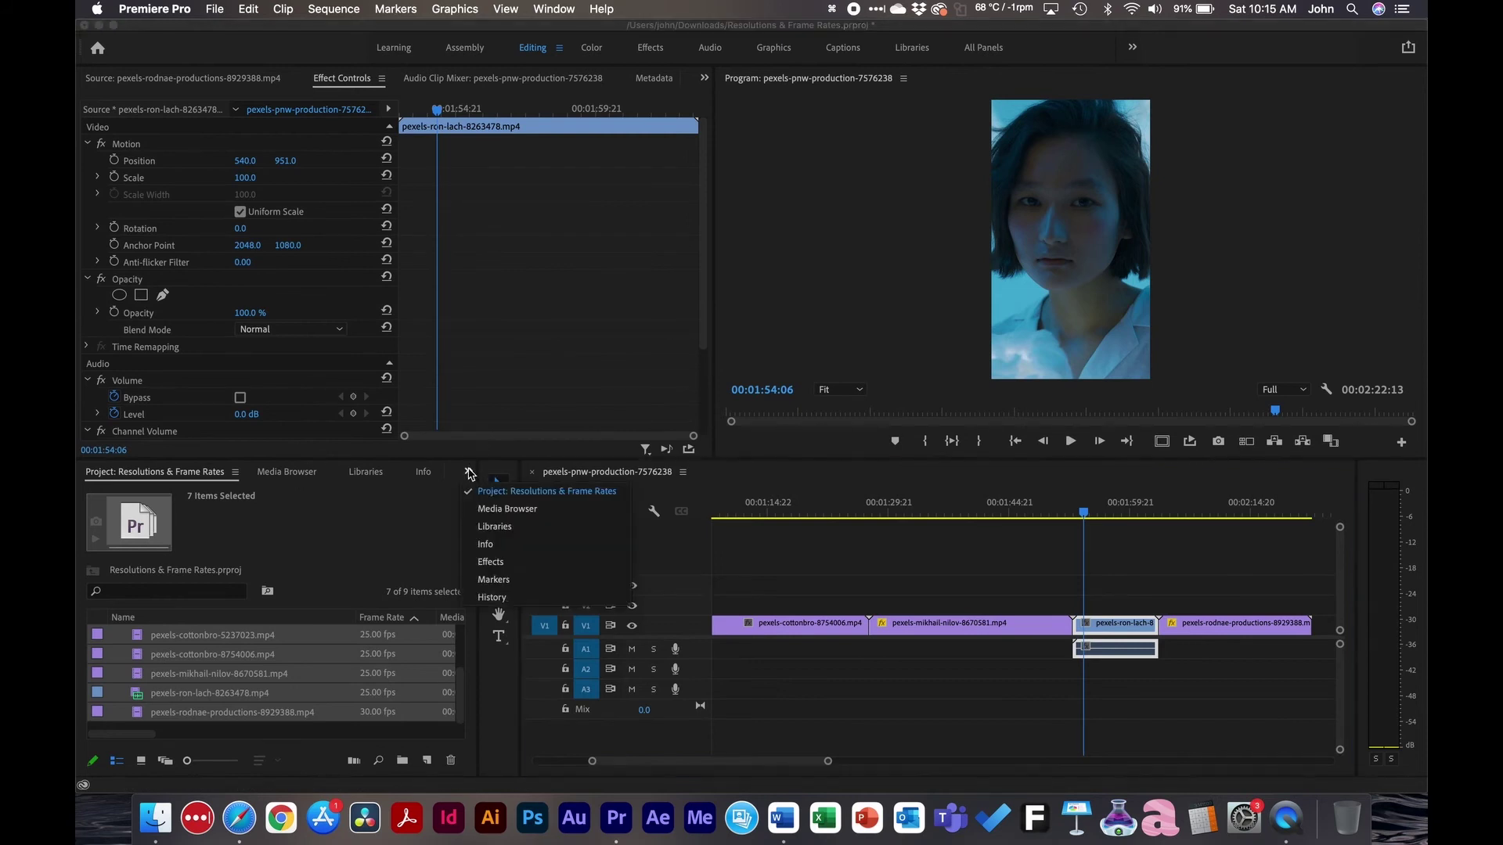
click(514, 564)
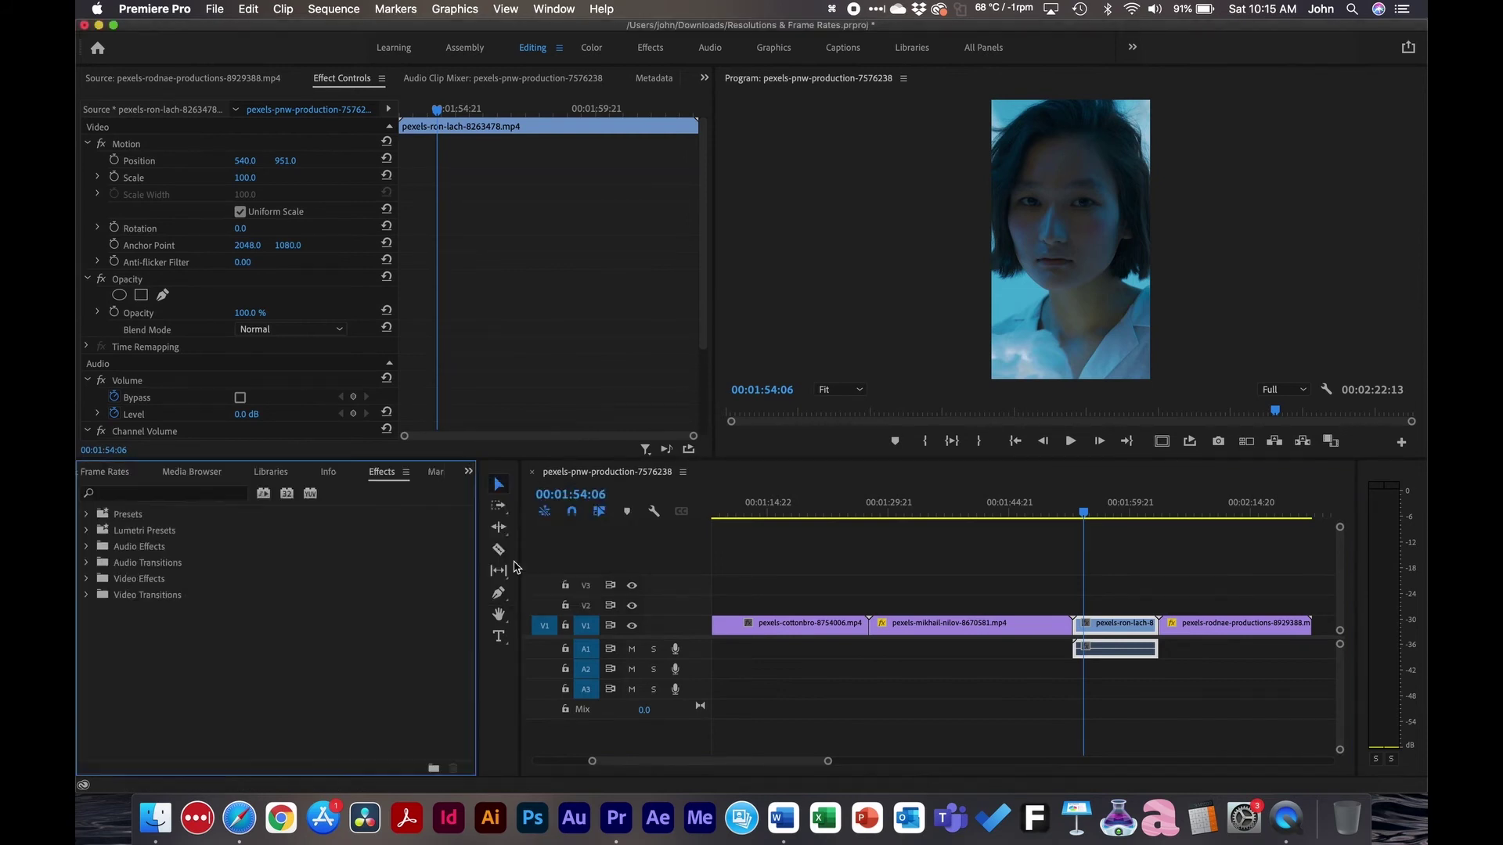
click(216, 494)
text(auto reframe)
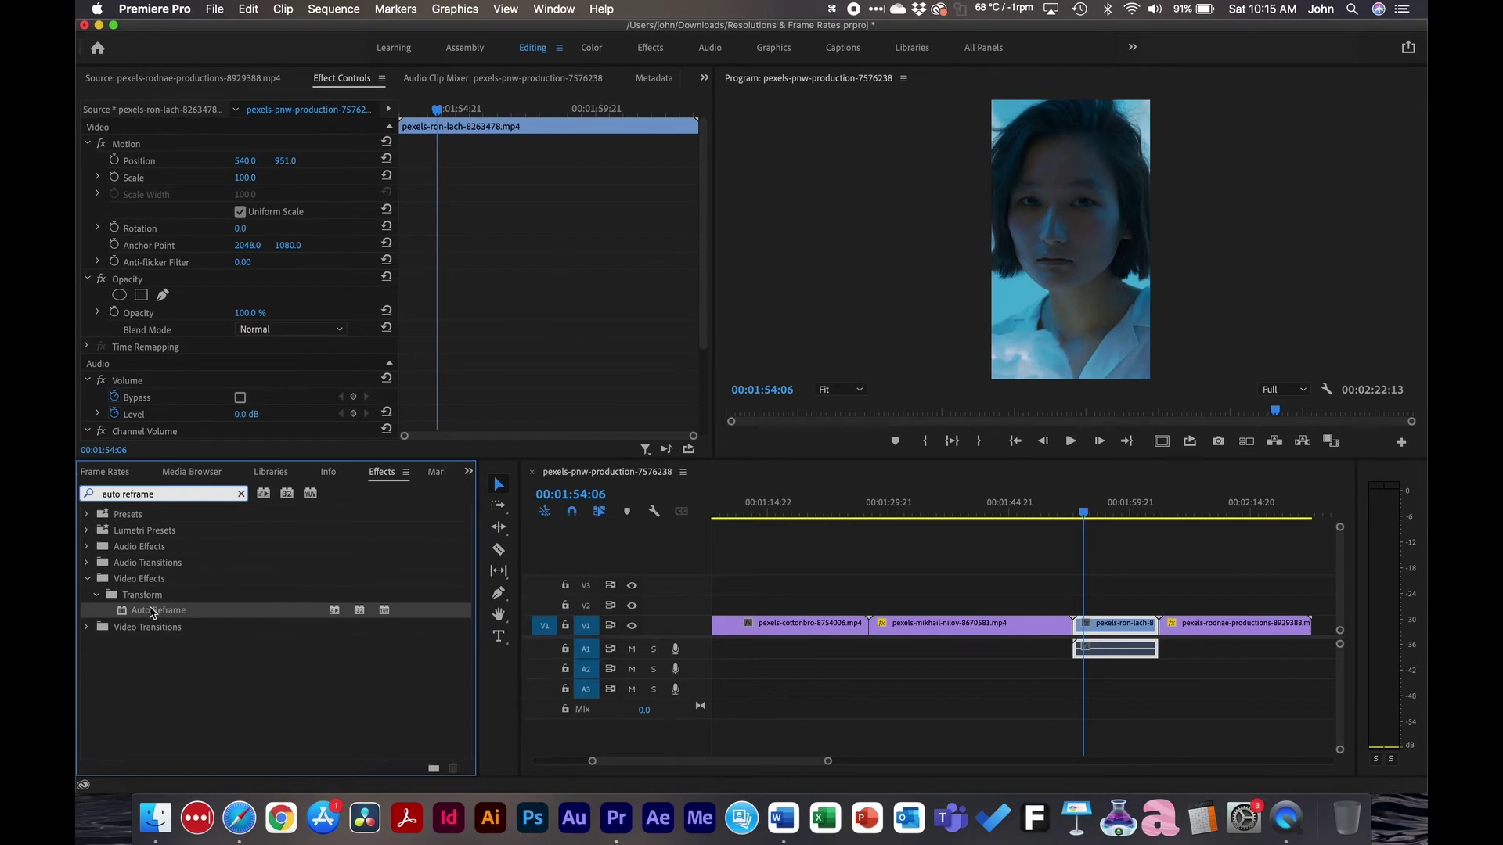
drag(153, 612, 1120, 630)
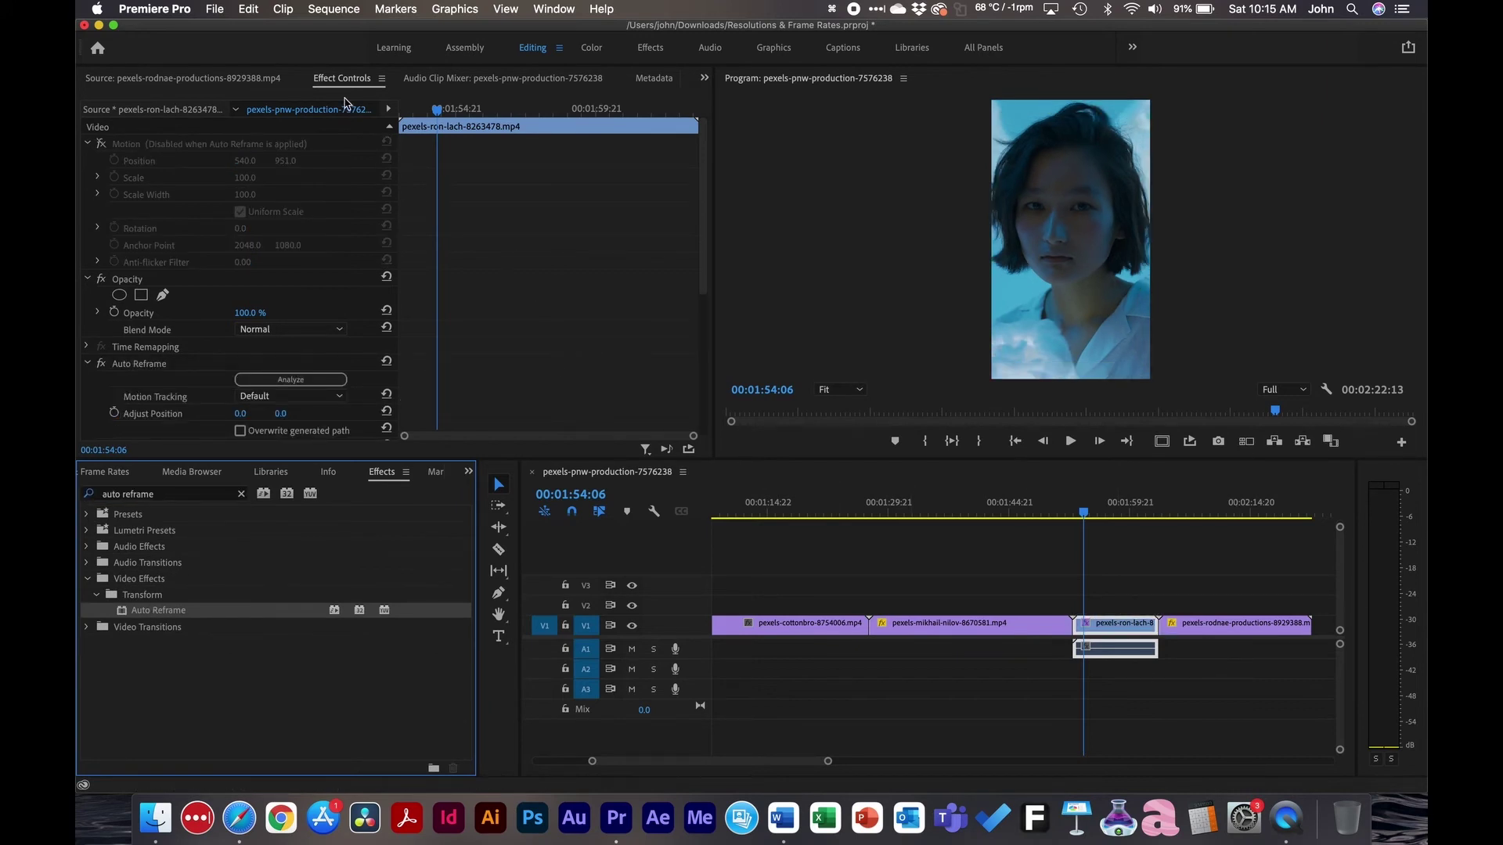
Step: Set Auto Reframe's motion tracking to Faster Motion and analyze the clip
click(530, 261)
scroll(531, 261, down, 5)
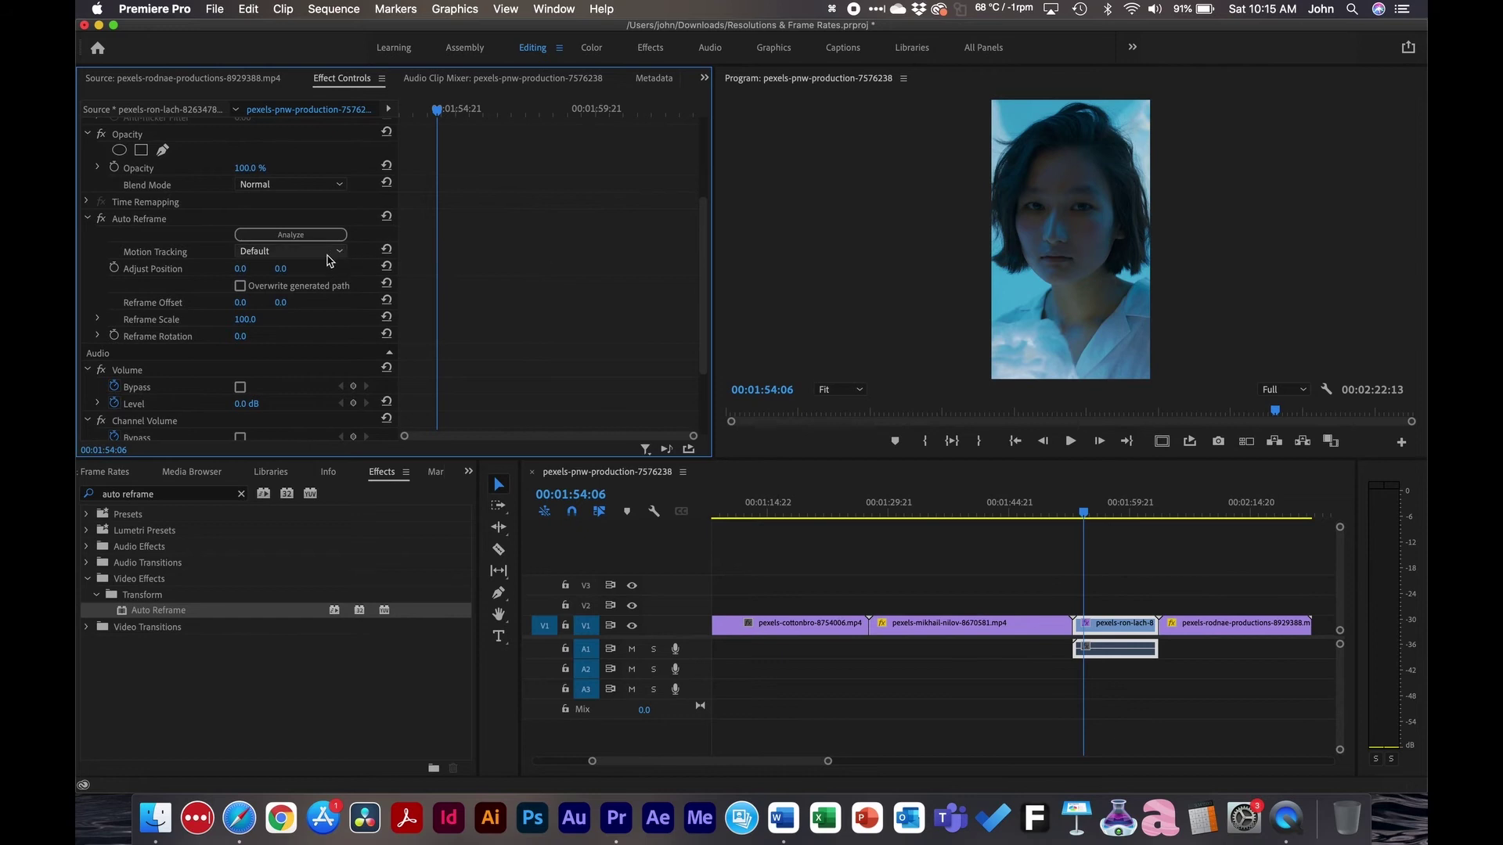
click(142, 222)
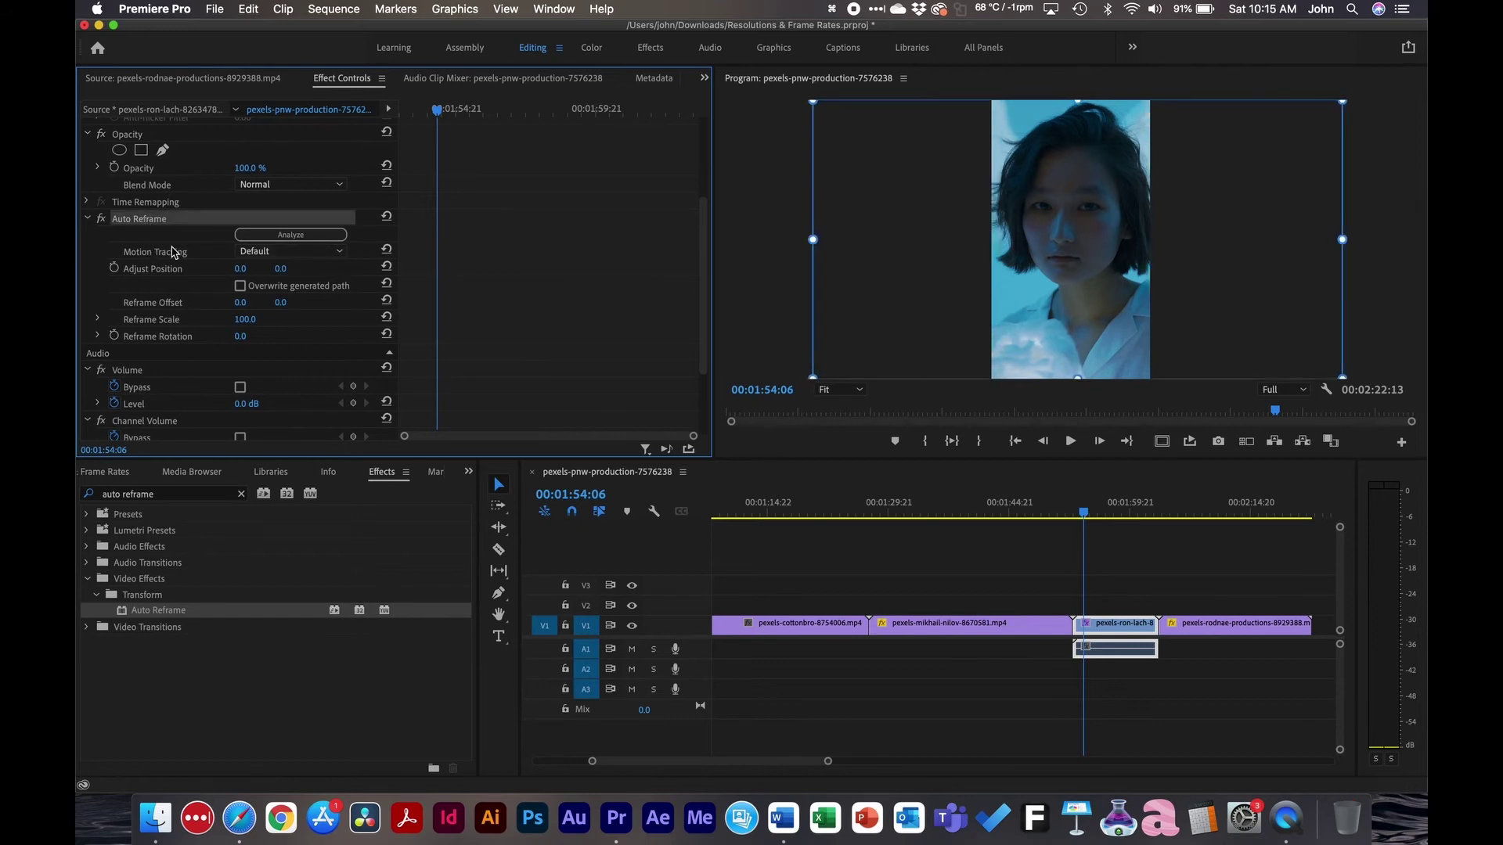
click(336, 254)
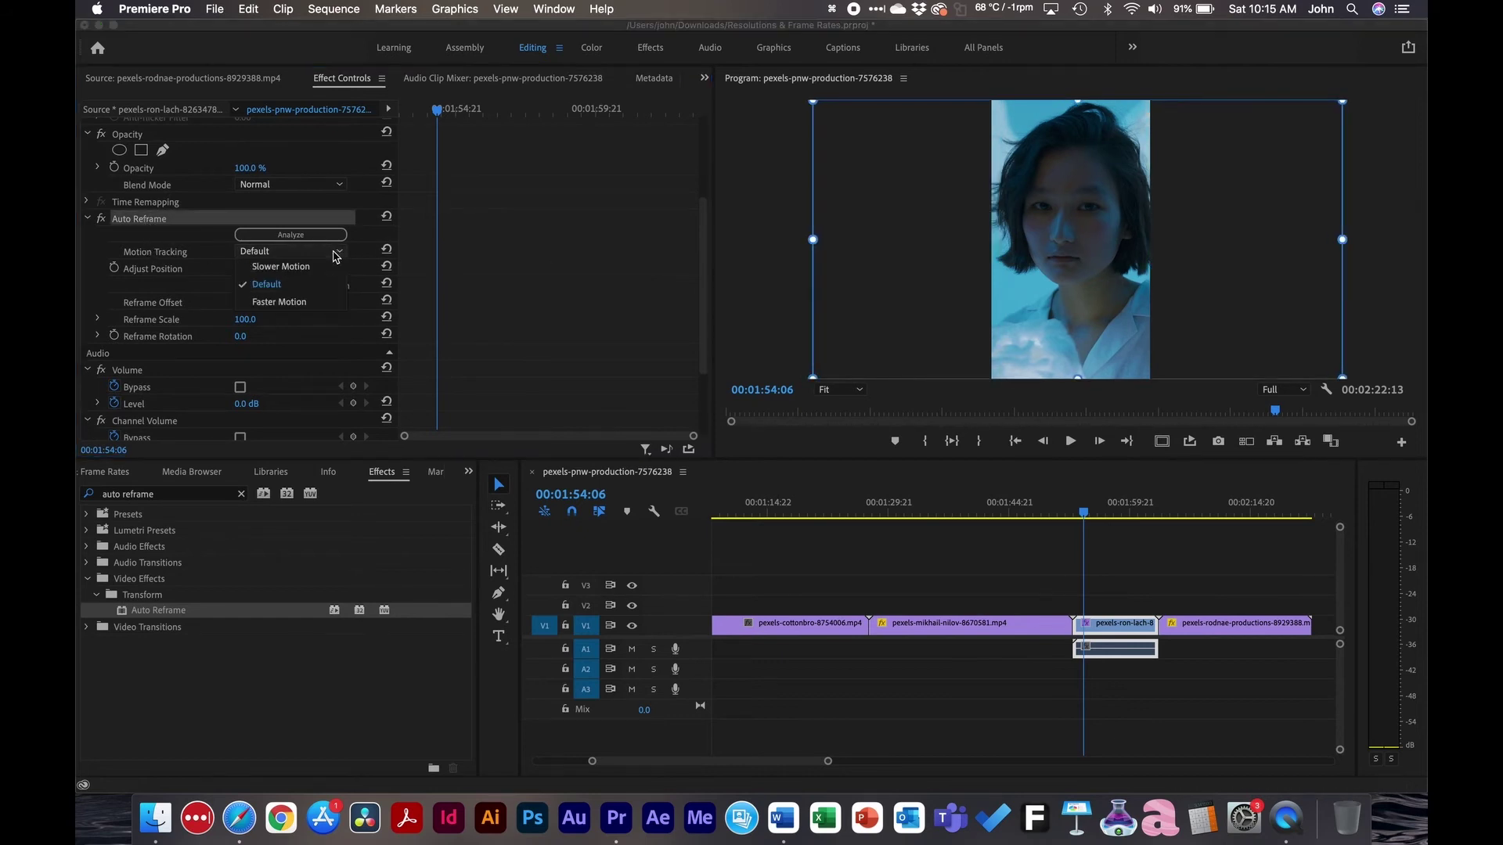
click(298, 303)
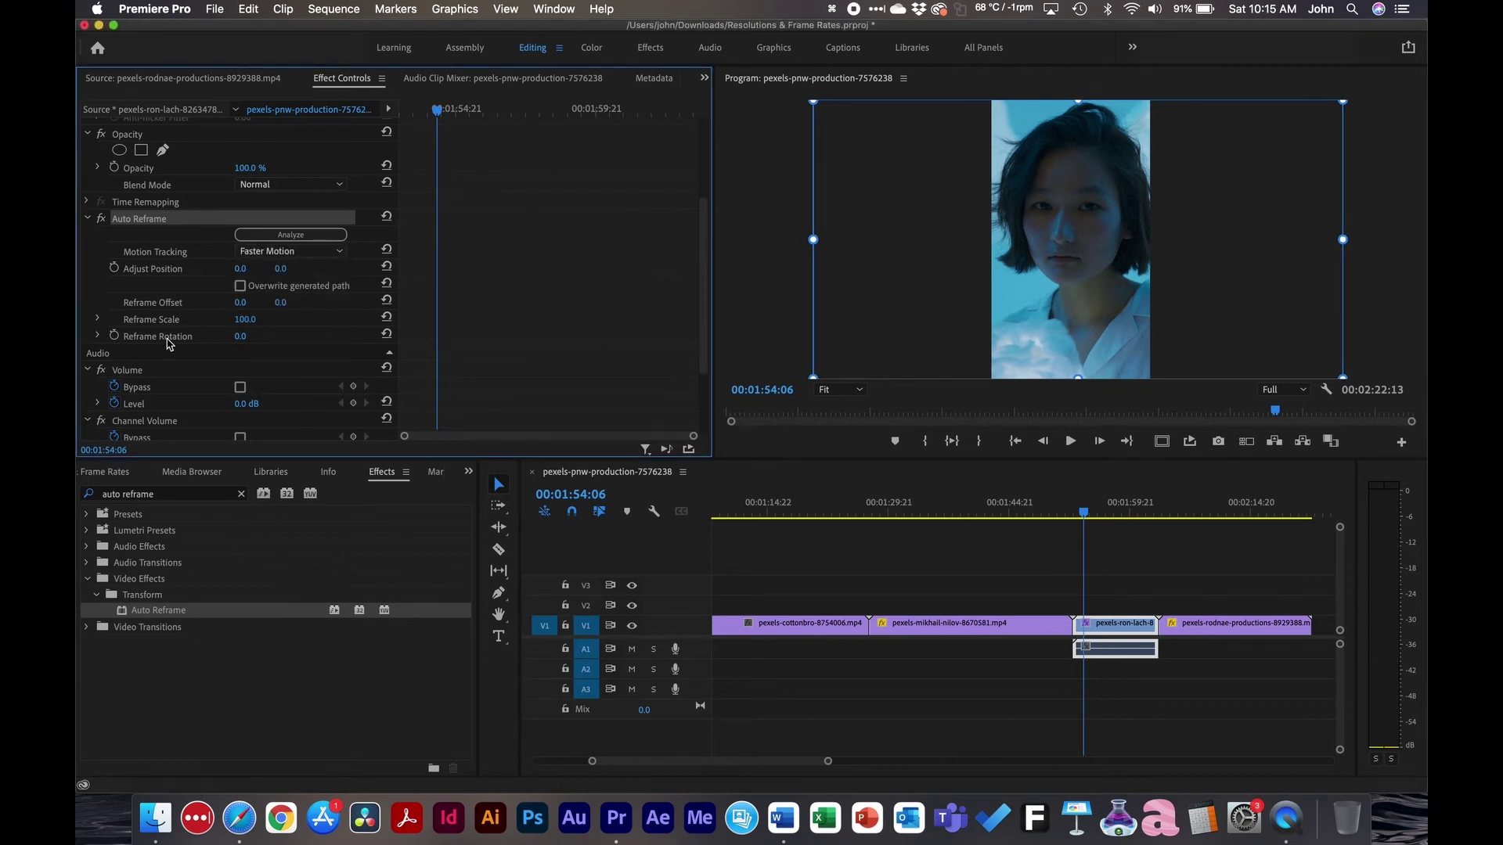
click(290, 235)
Step: Play the pexels-ron-lach-8263478.mp4 clip from its start to check how Auto Reframe follows the subject
click(1131, 609)
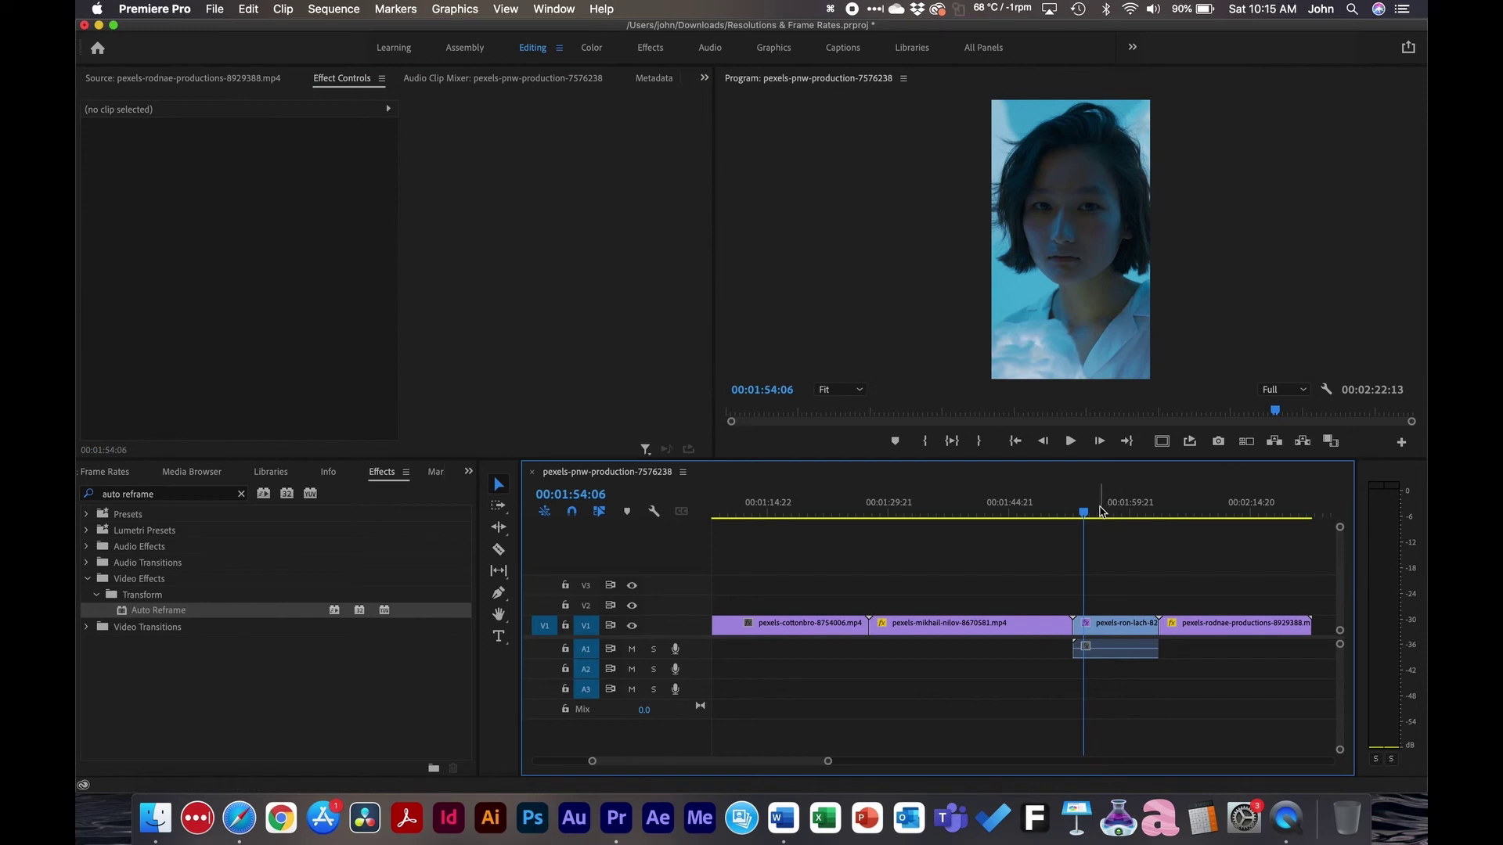
drag(1087, 515, 1073, 515)
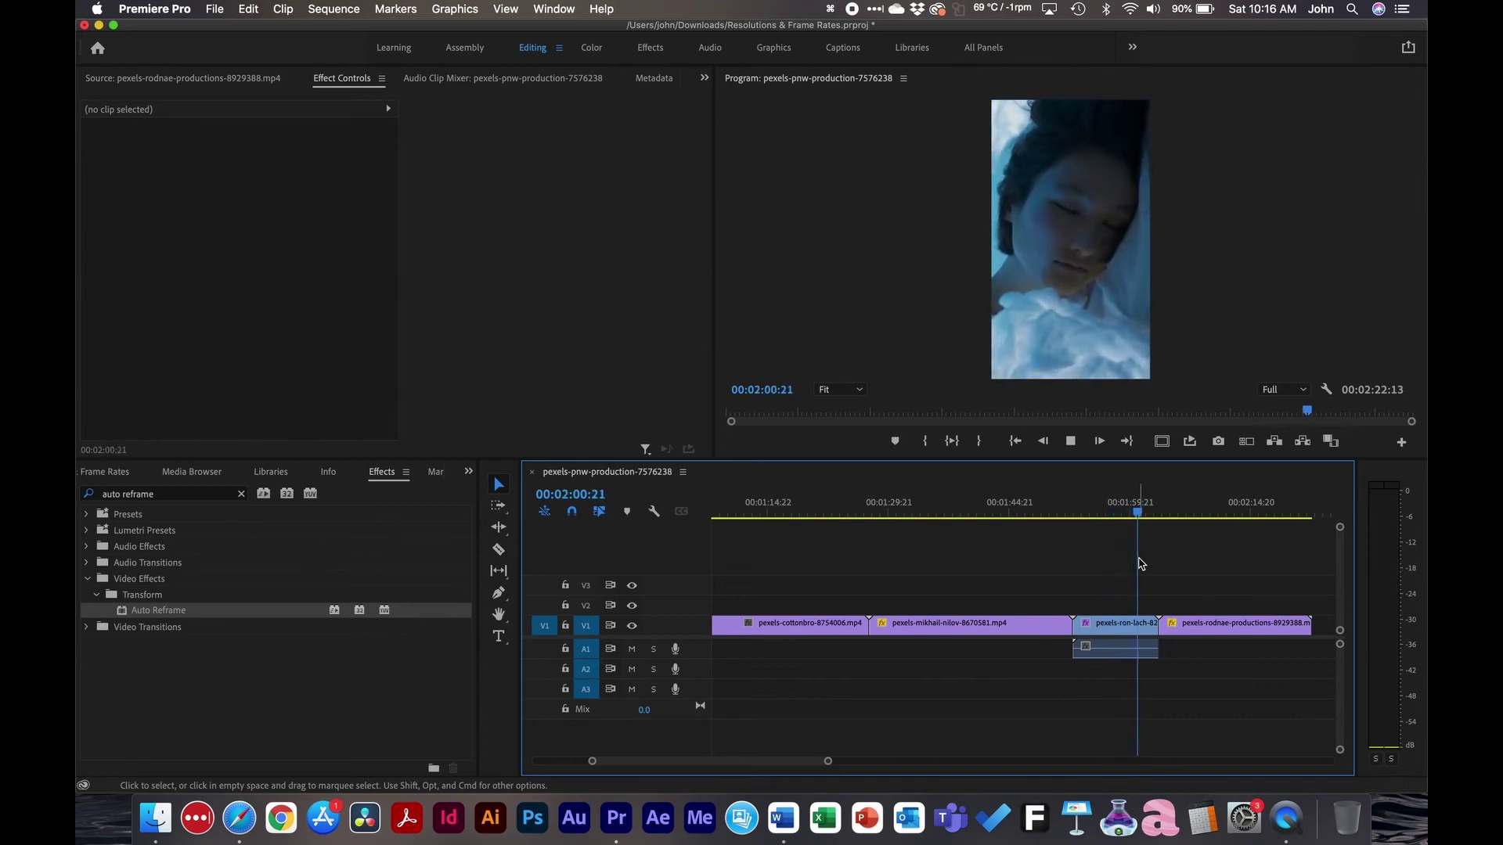
key(space)
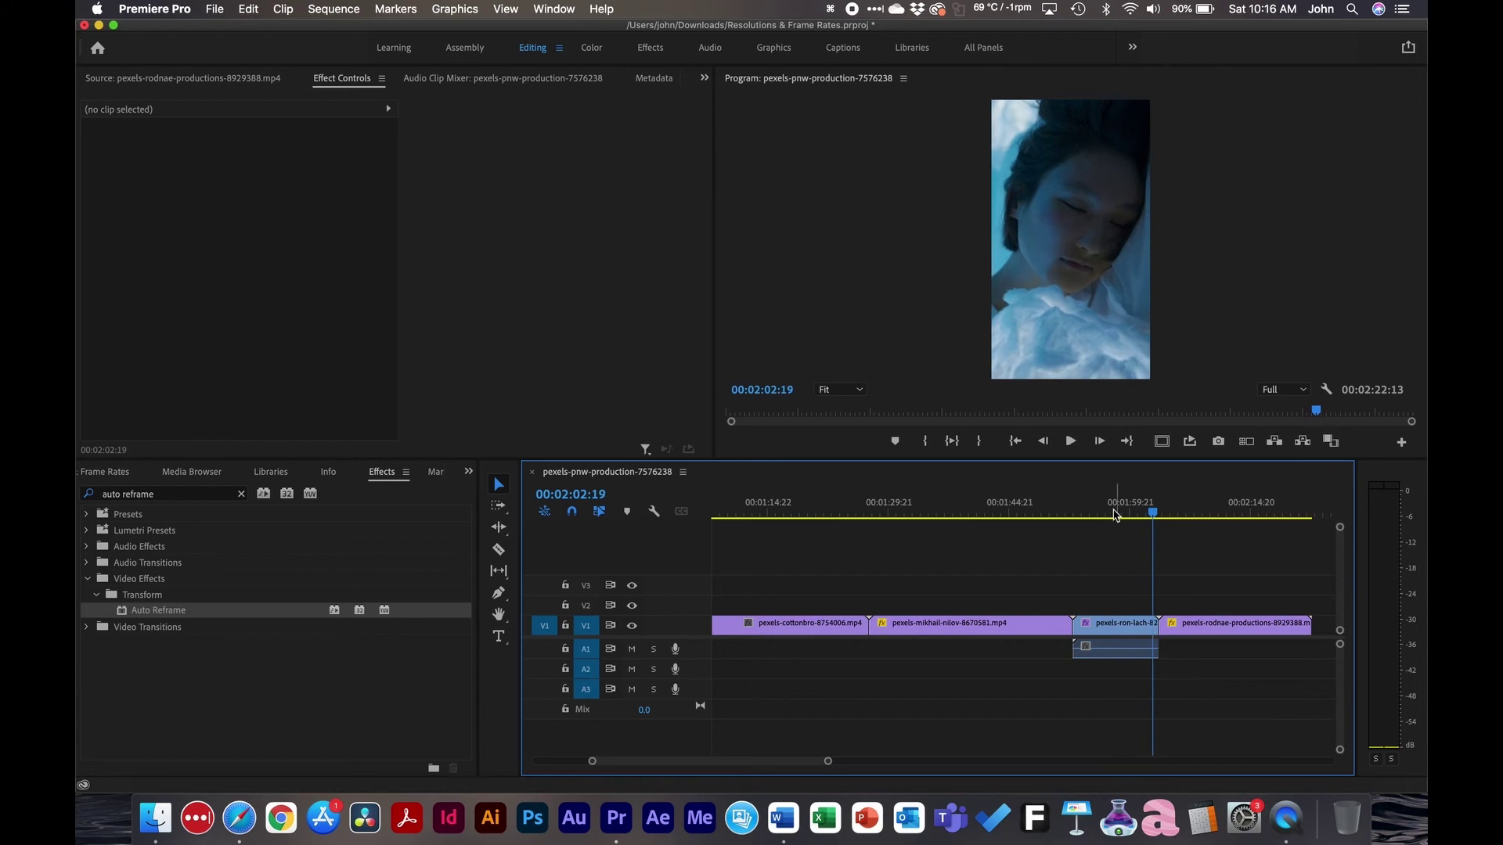
Step: Turn off Auto Reframe on the pexels-ron-lach-8263478.mp4 clip and play the clip again to compare the framing
click(1104, 513)
click(1116, 624)
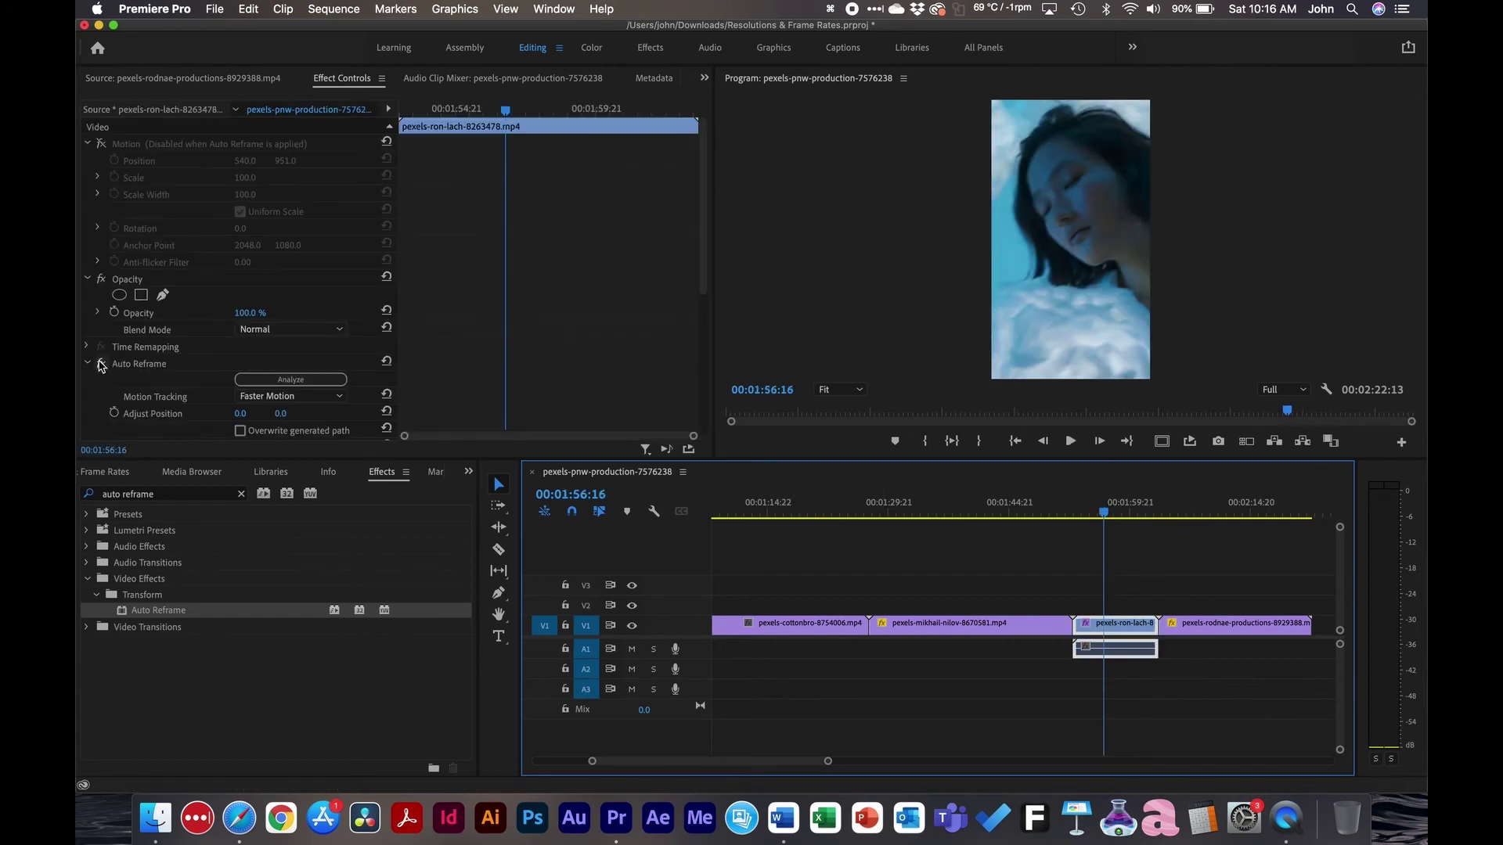
click(100, 364)
drag(1099, 502, 1081, 503)
click(1151, 571)
key(space)
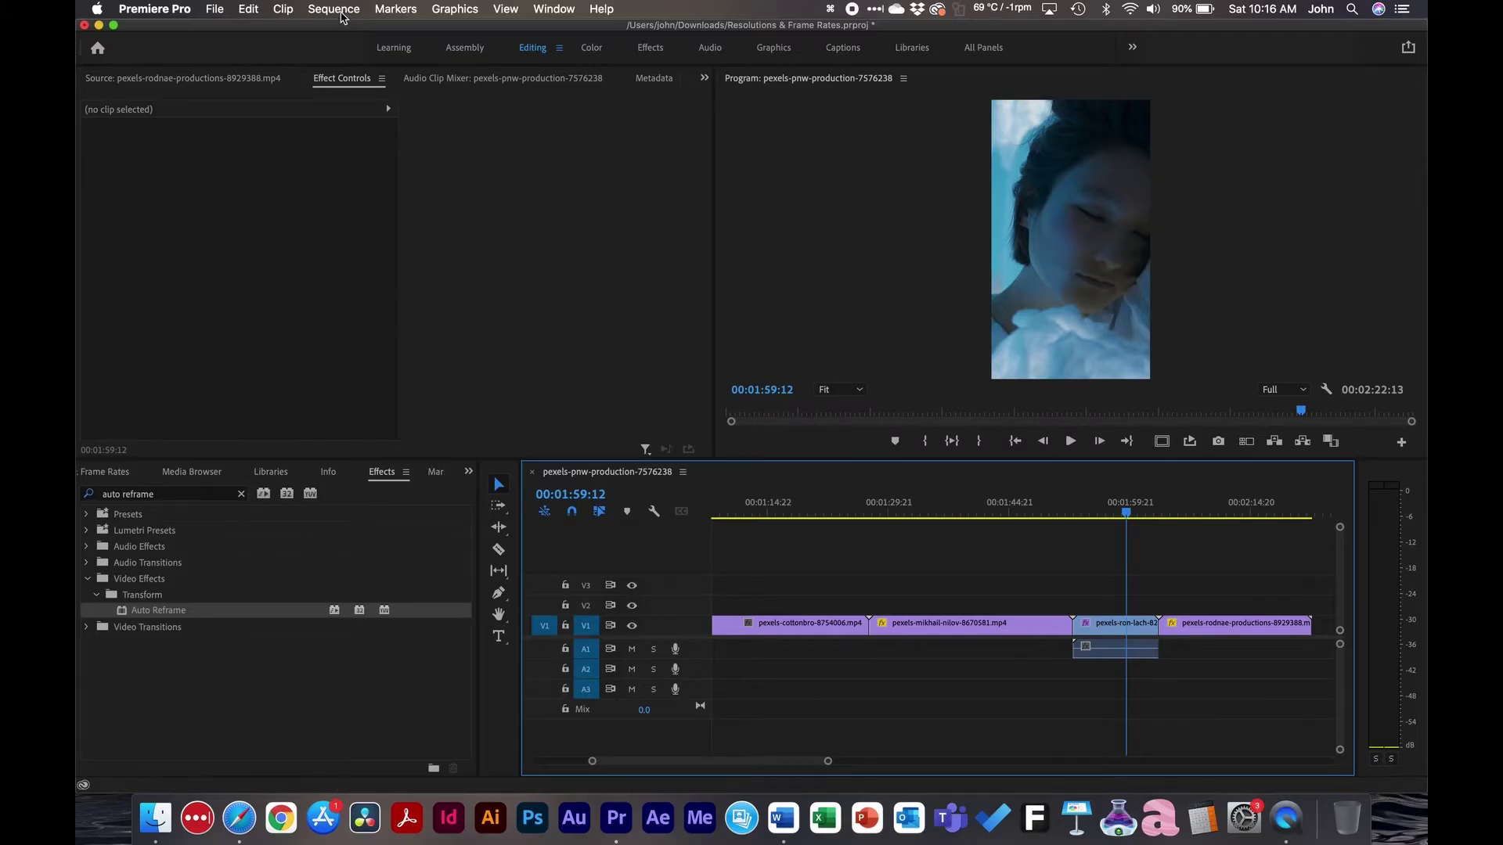
Step: Review the target aspect ratio options for Auto Reframe Sequence, leaving without creating a sequence
click(333, 9)
click(405, 569)
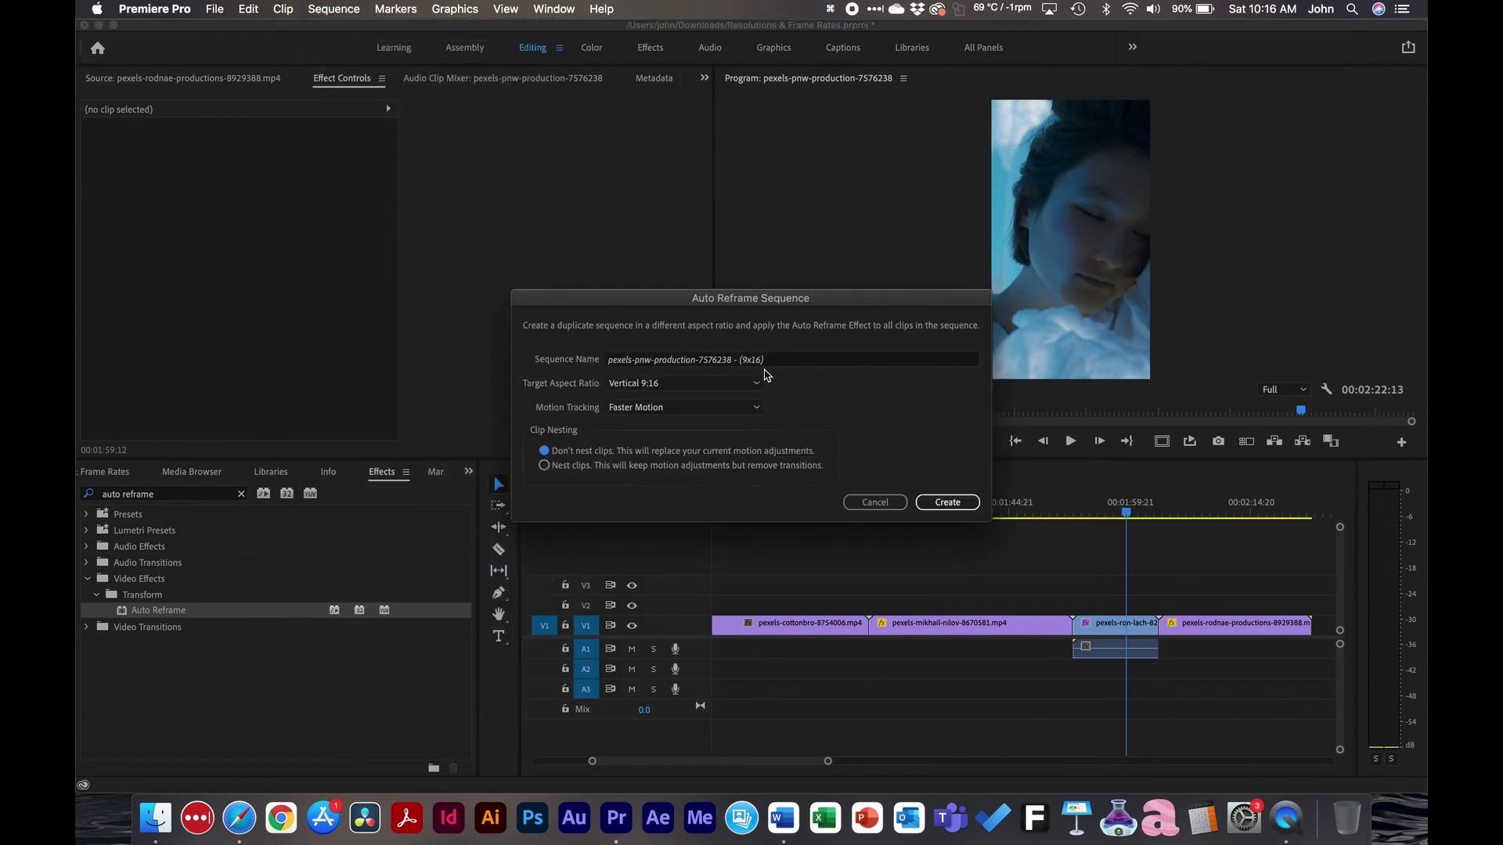
click(702, 384)
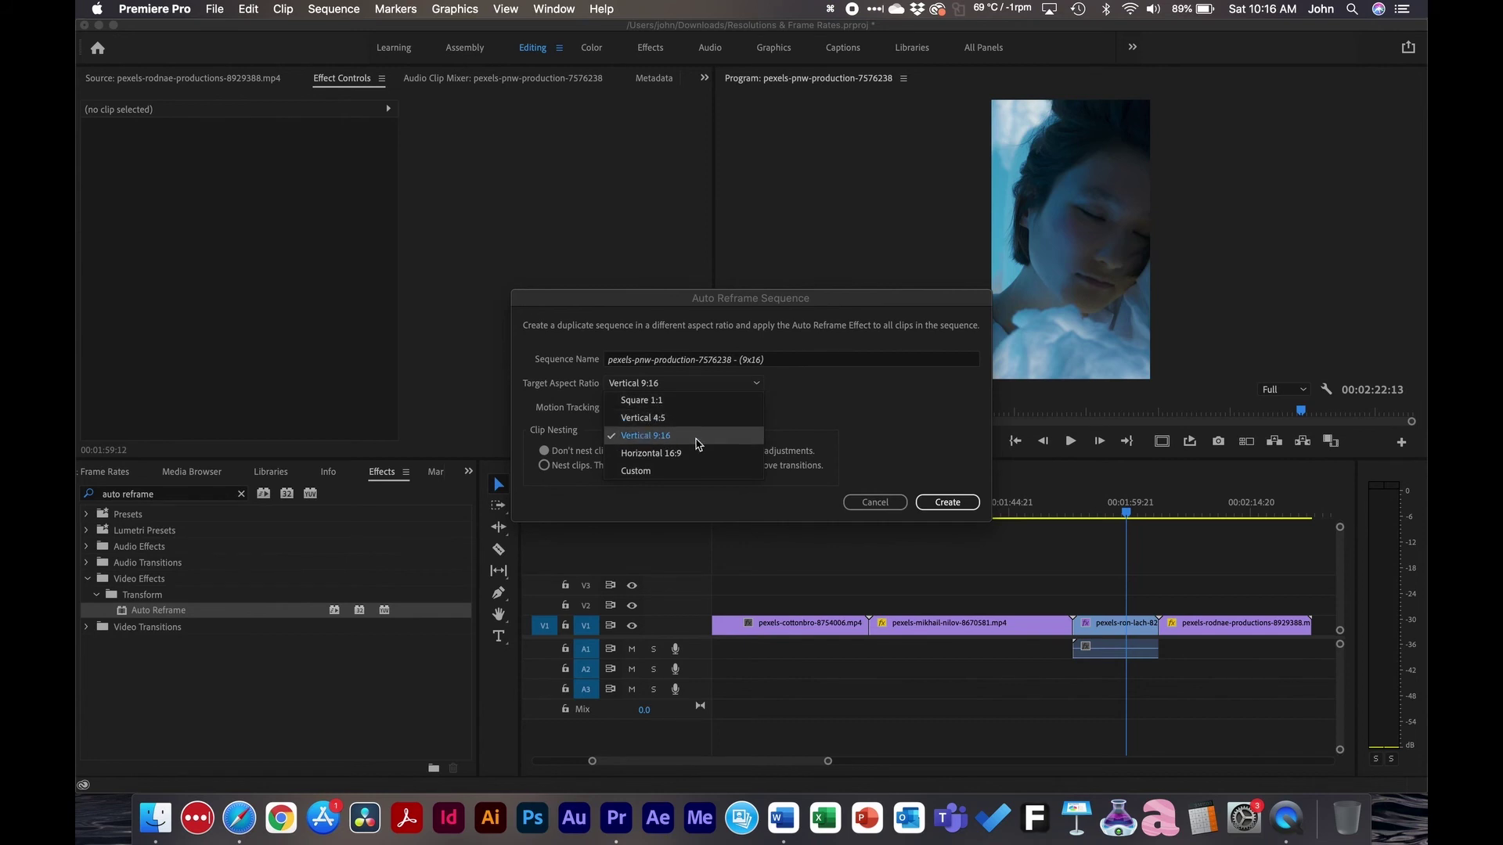
click(875, 412)
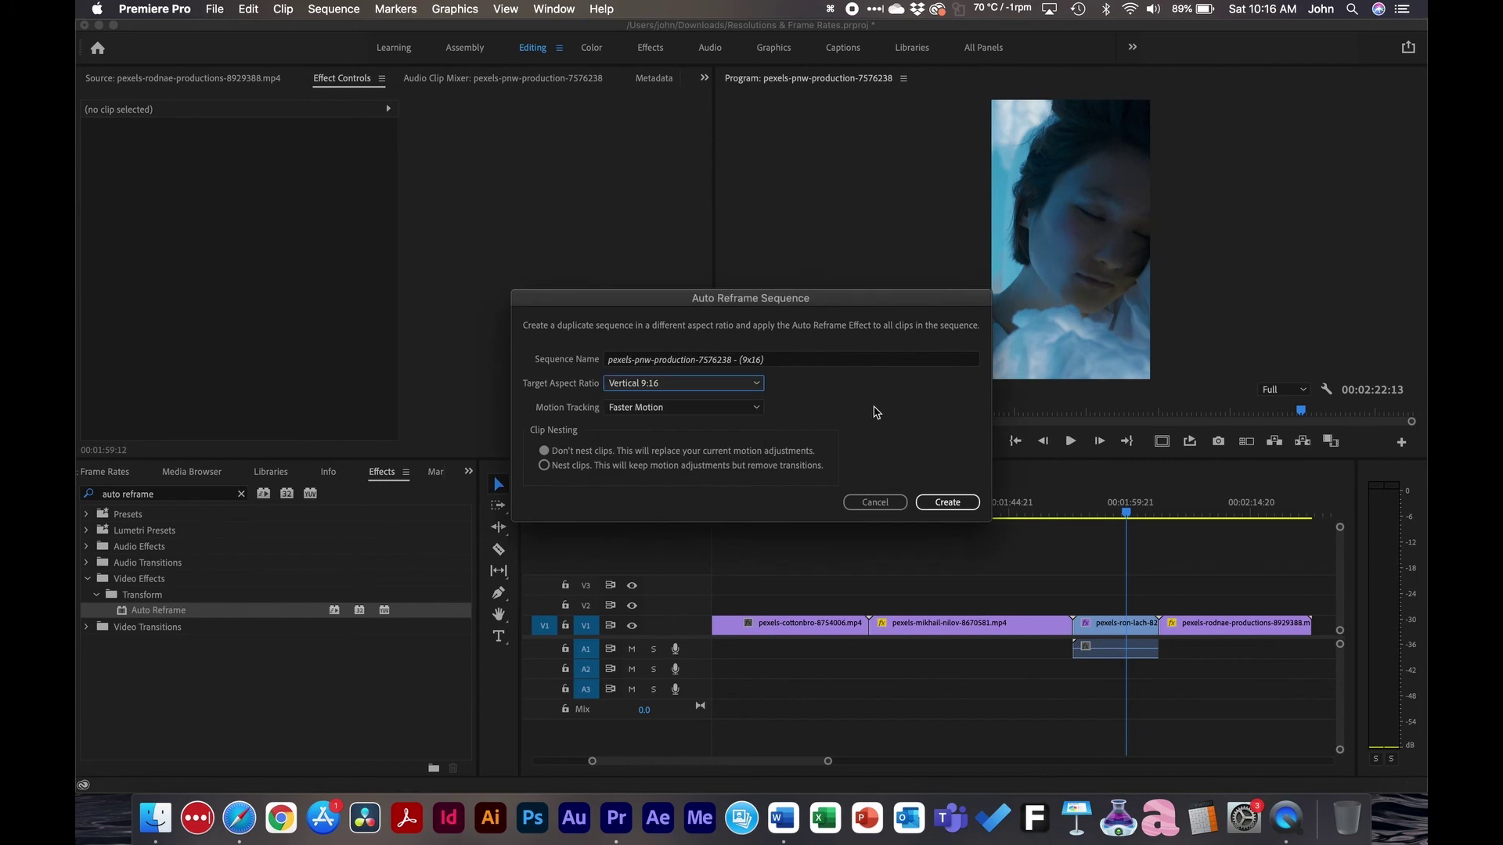
click(874, 502)
Step: Scrub through the clips in the sequence and return the playhead to 00:00:00:00
scroll(971, 561, down, 5)
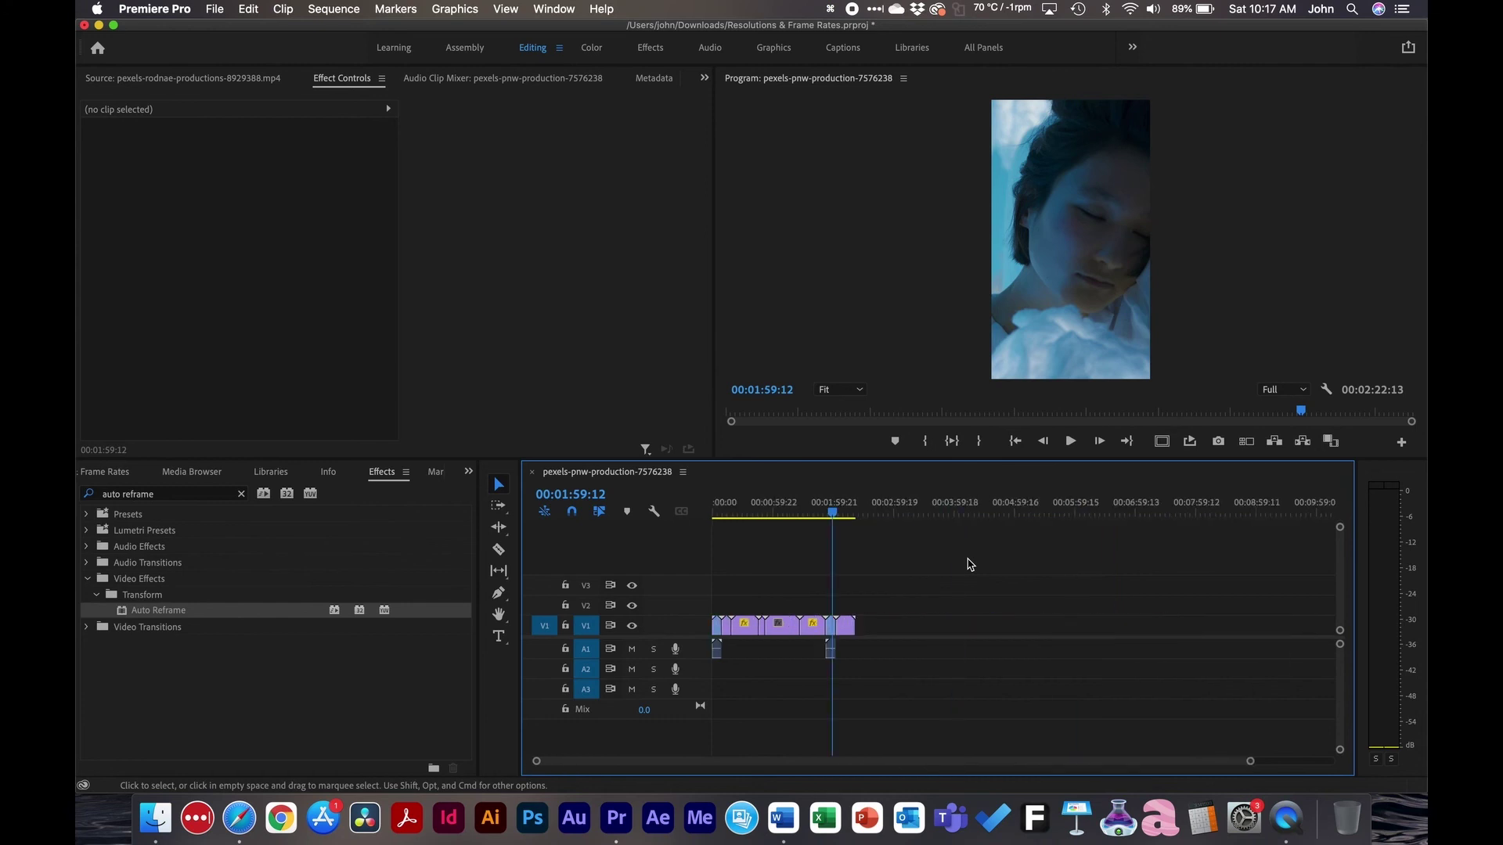
drag(752, 505, 834, 540)
key(Home)
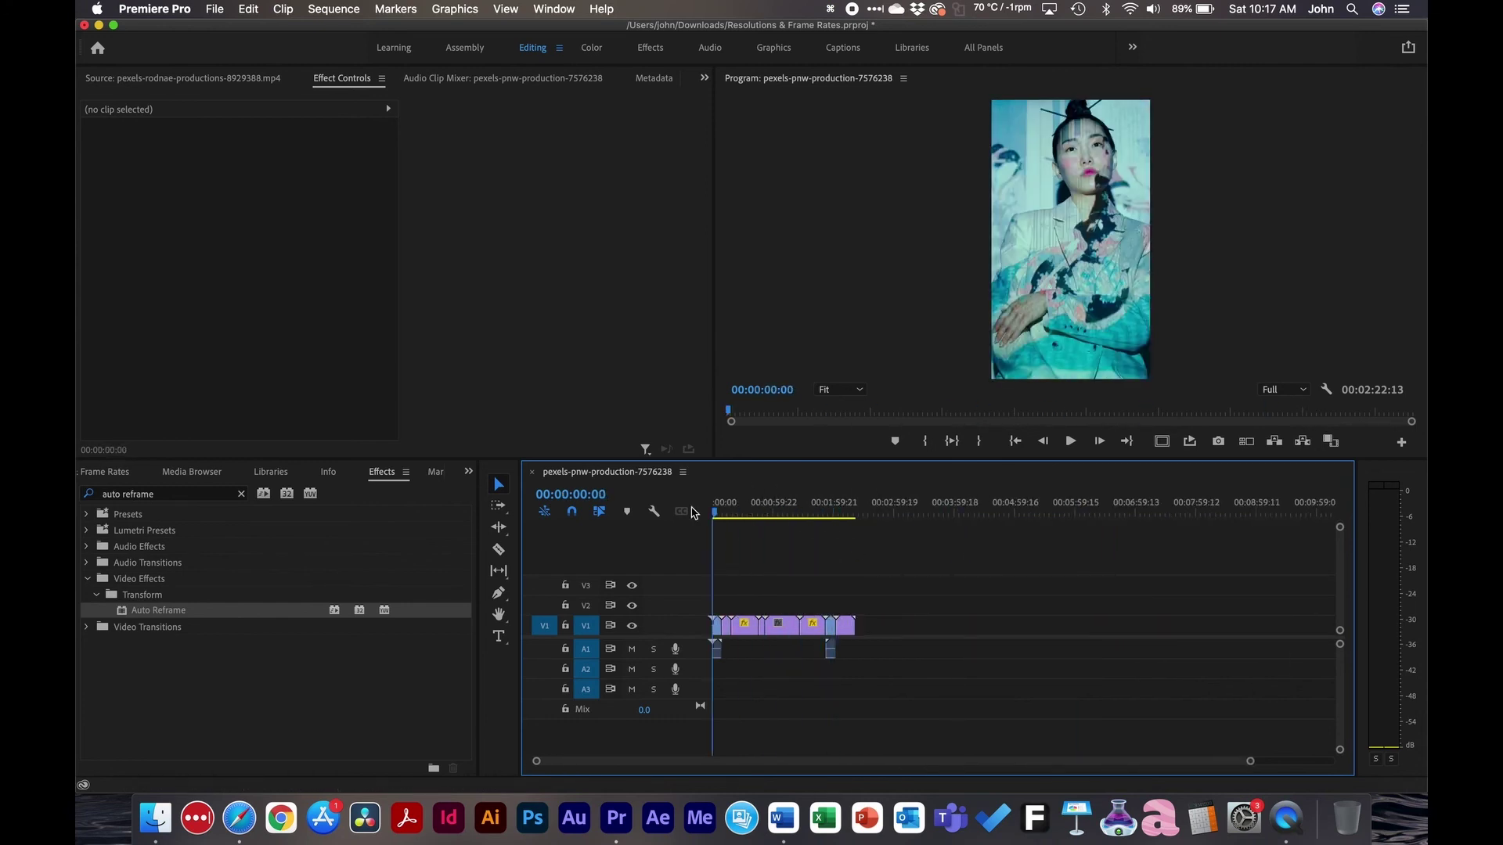